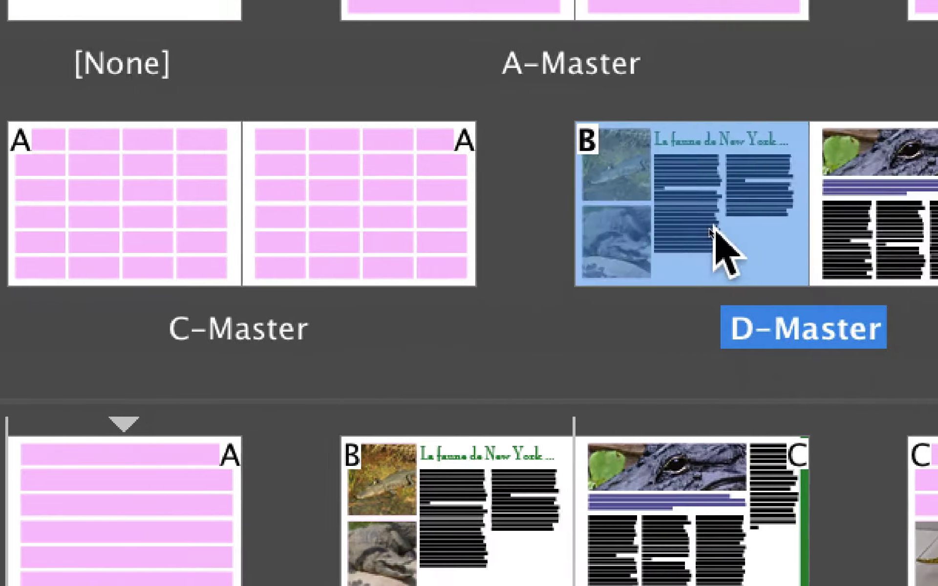
- Compare the individual pages of D-Master with document pages 2-3, and select the whole 2-3 spread
click(672, 238)
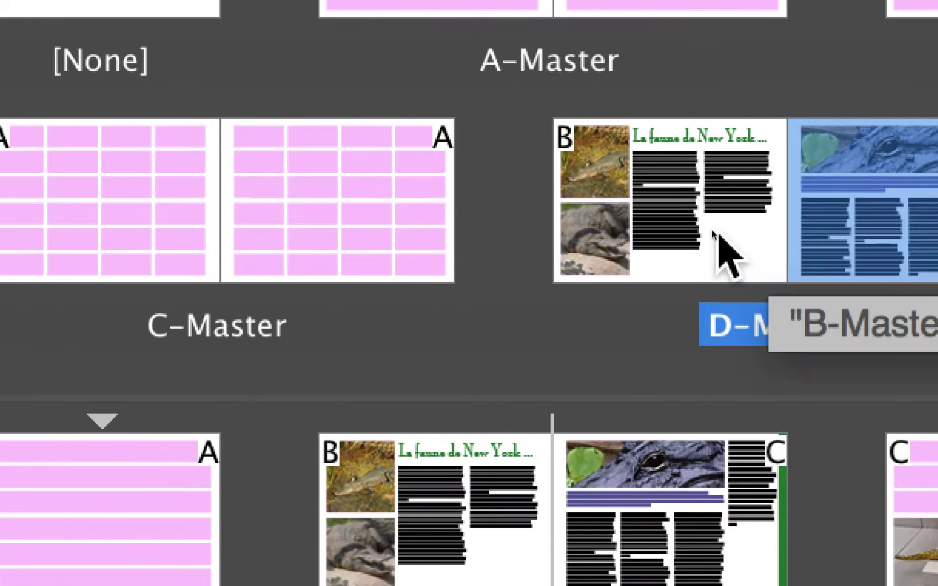
click(579, 244)
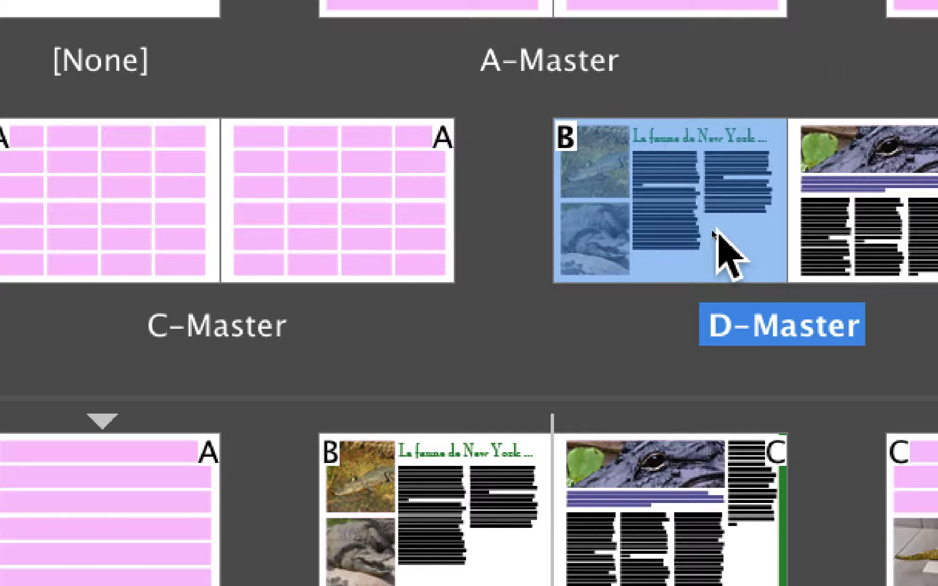
drag(716, 233, 687, 545)
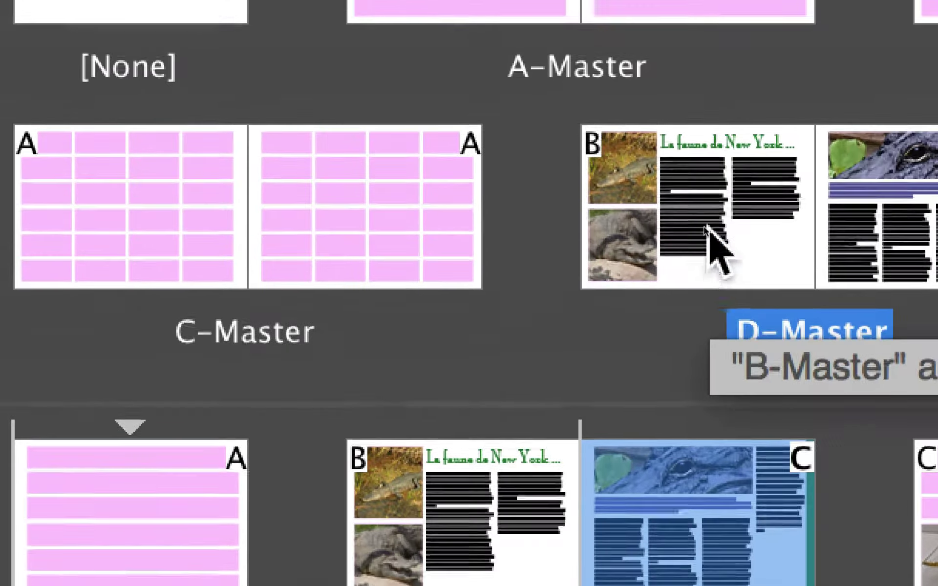
click(718, 238)
click(741, 230)
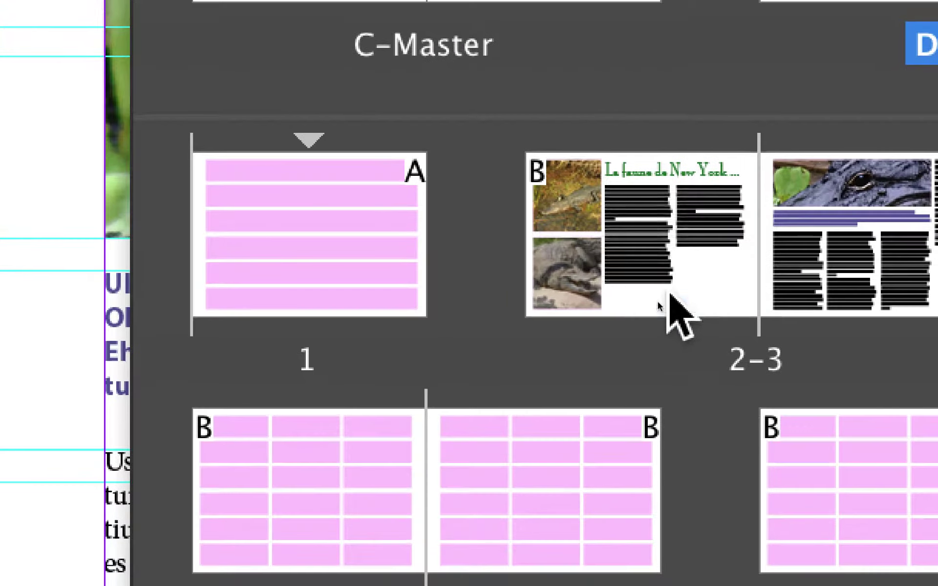
click(552, 583)
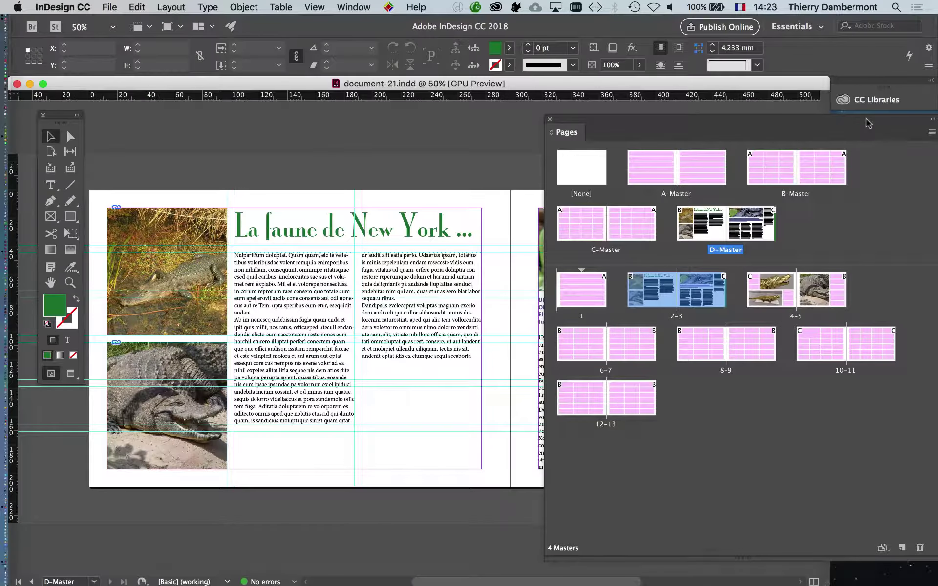
- Move the Pages panel over the document and locate the Save as Master command for spread 2-3 without applying it
drag(868, 123, 704, 113)
click(767, 123)
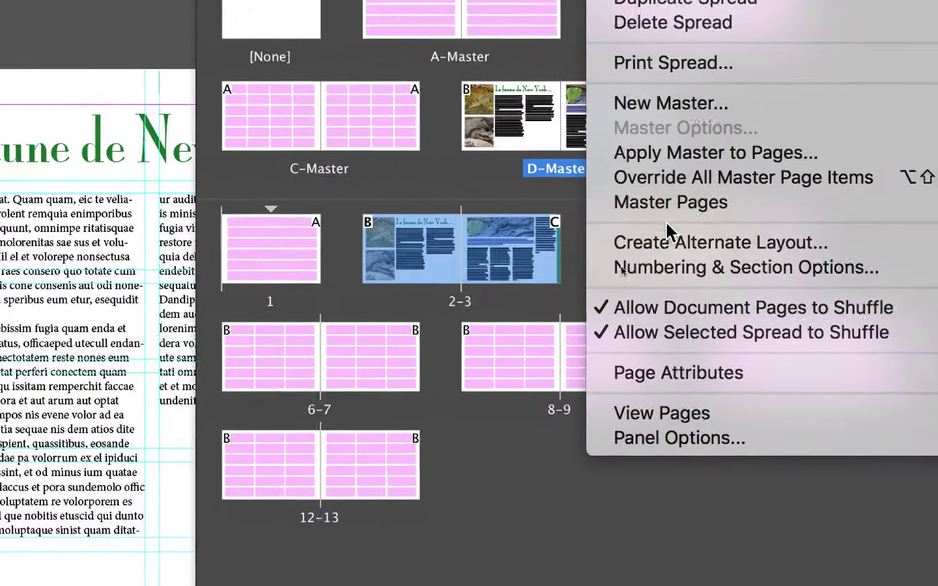
mouse_move(908, 187)
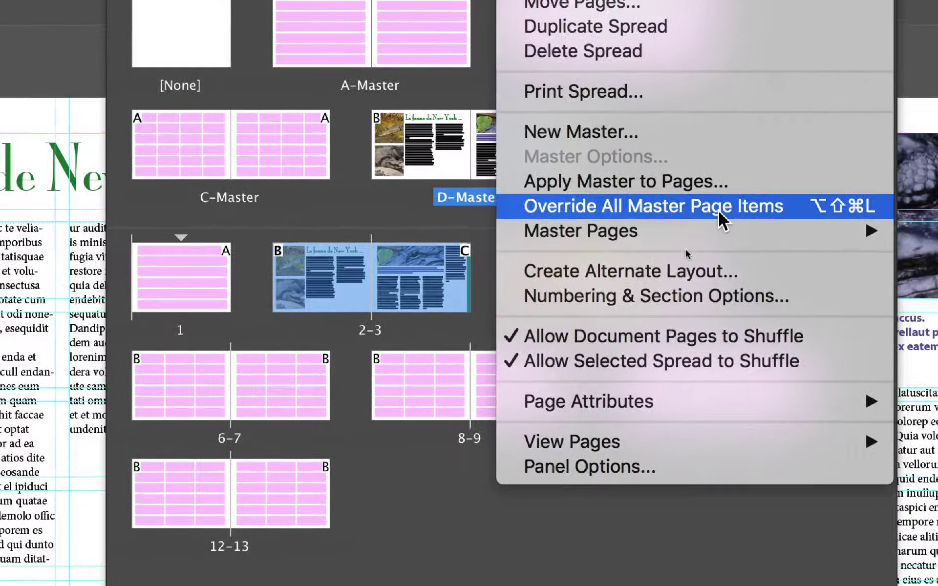
mouse_move(710, 356)
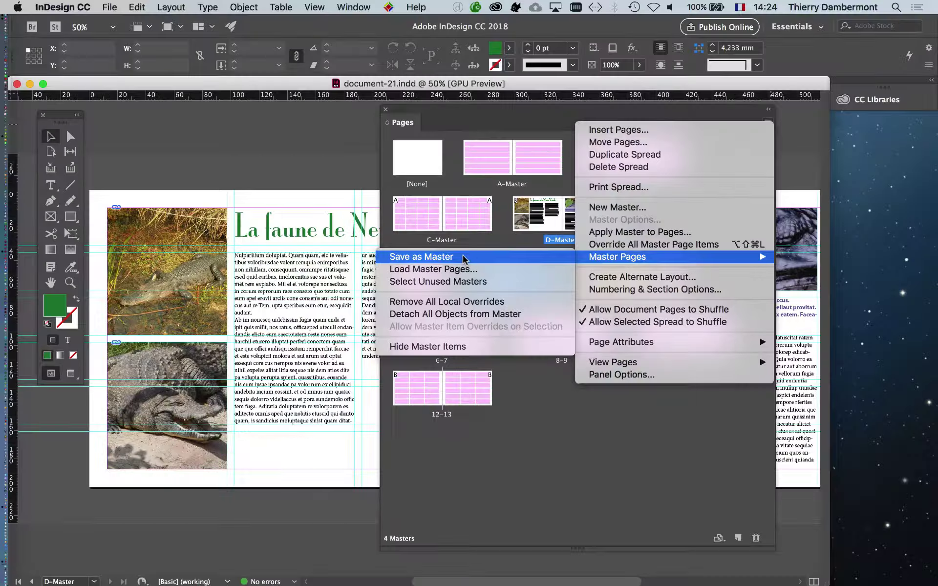
click(534, 237)
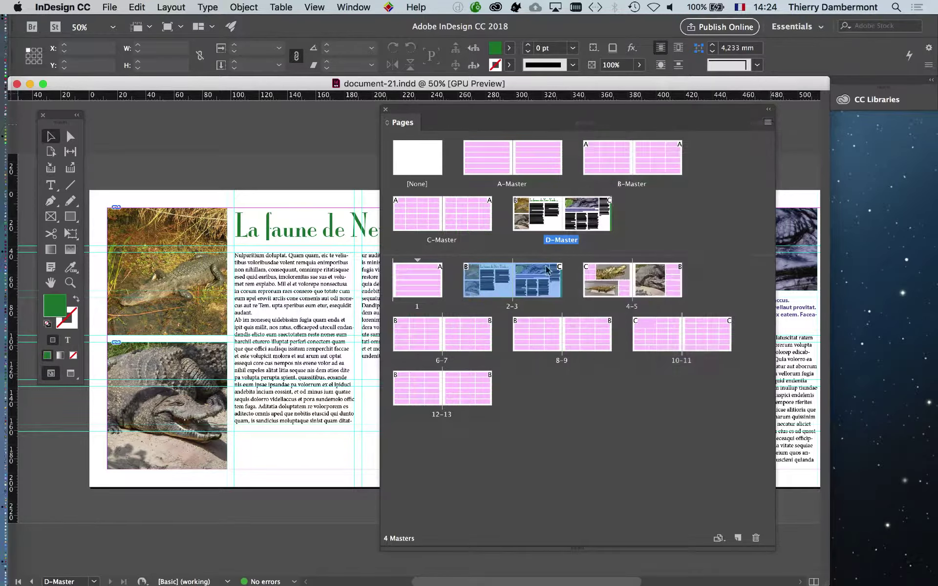
- Enlarge the masters area of the Pages panel and go from D-Master to document page 2
drag(558, 255, 559, 289)
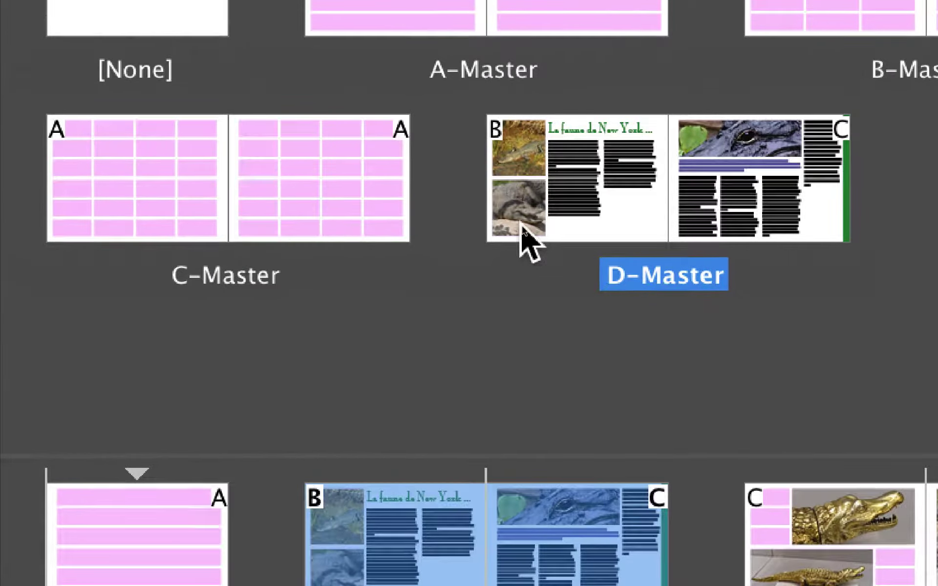
click(522, 218)
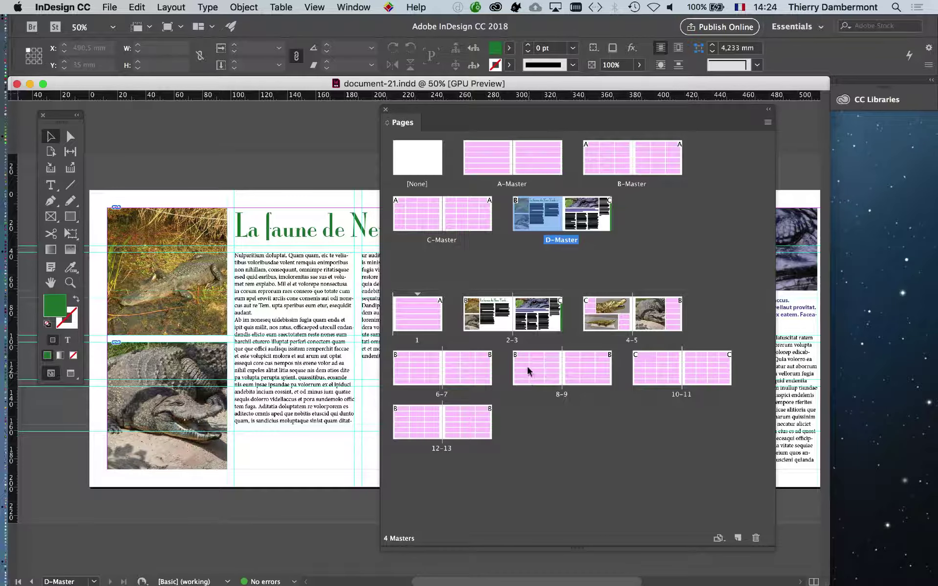
double_click(499, 326)
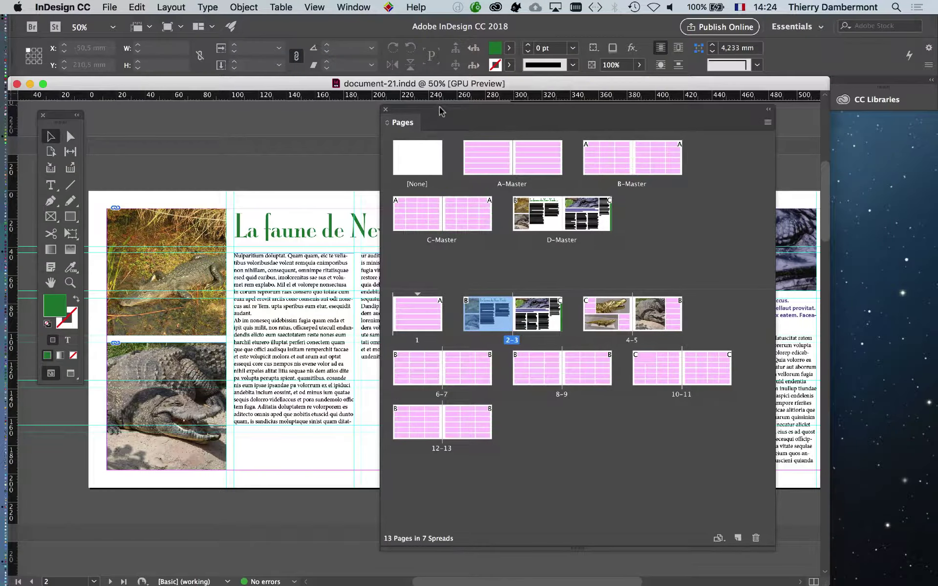
- Show spread 2-3 in Preview mode at 50% zoom, with the Pages panel moved below it and the document window enlarged
drag(438, 111, 864, 260)
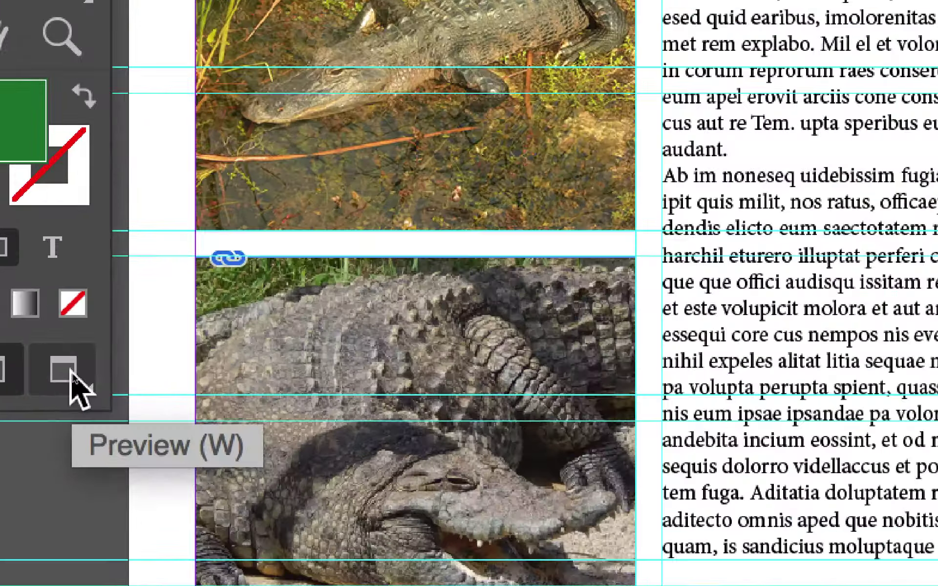
click(71, 372)
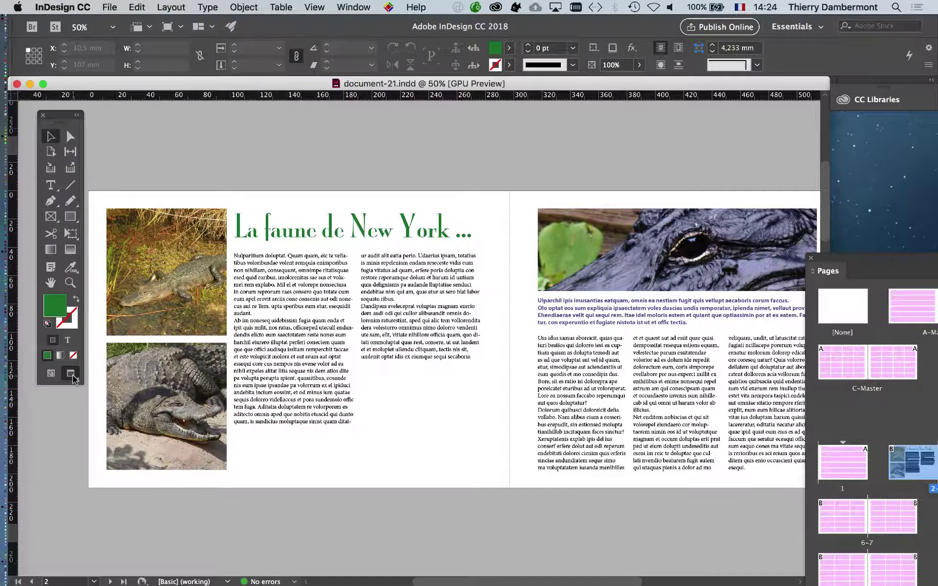
drag(825, 273, 68, 524)
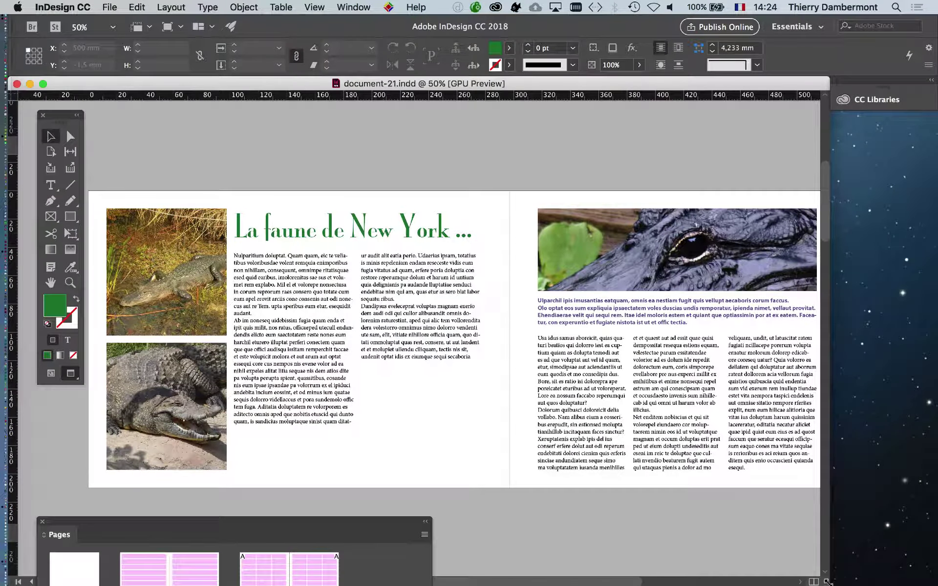
drag(828, 582, 926, 579)
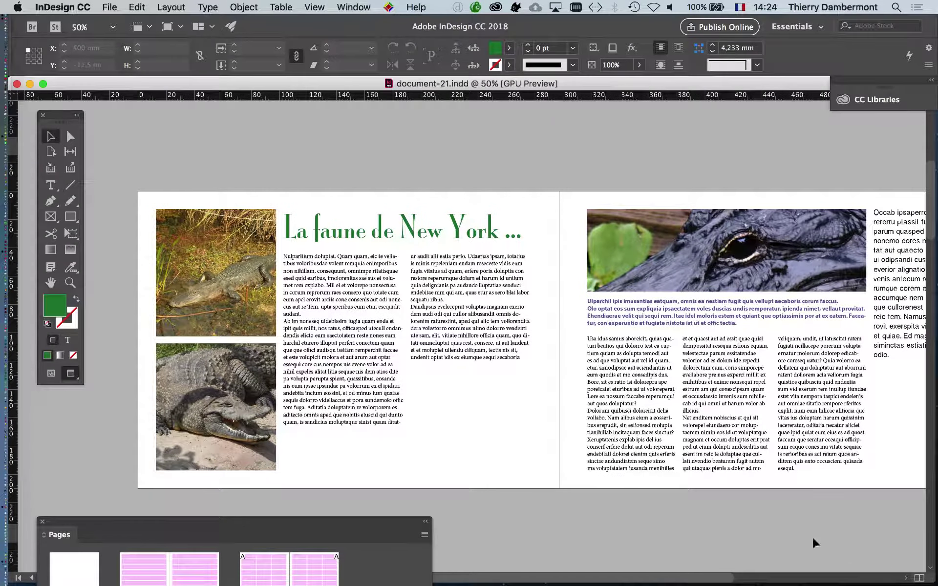
drag(526, 344, 493, 322)
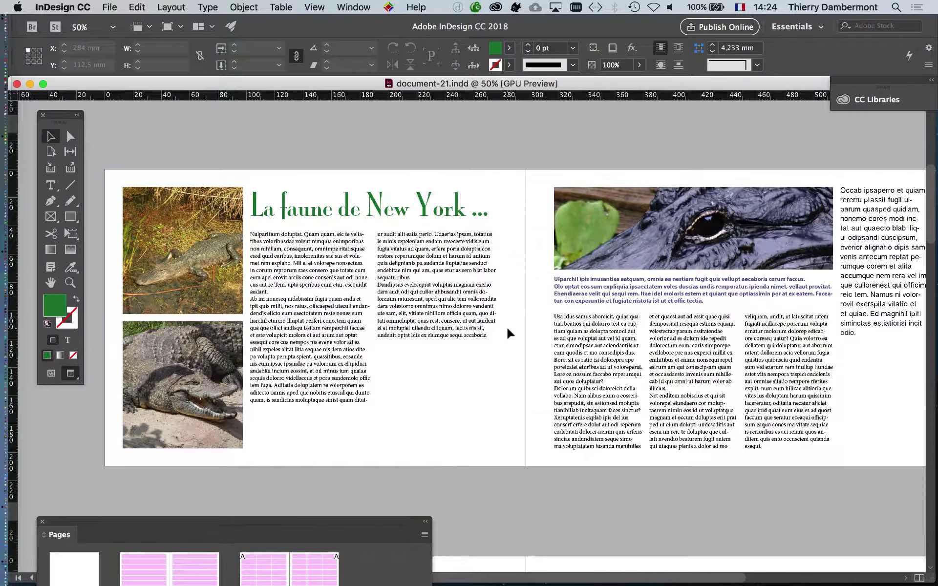
key(super+minus)
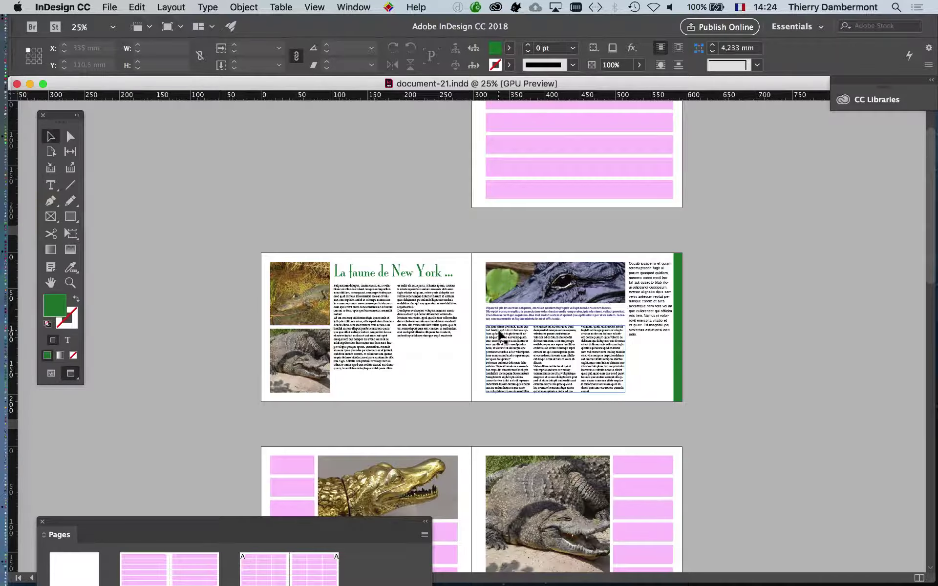
key(super+equal)
drag(386, 314, 449, 291)
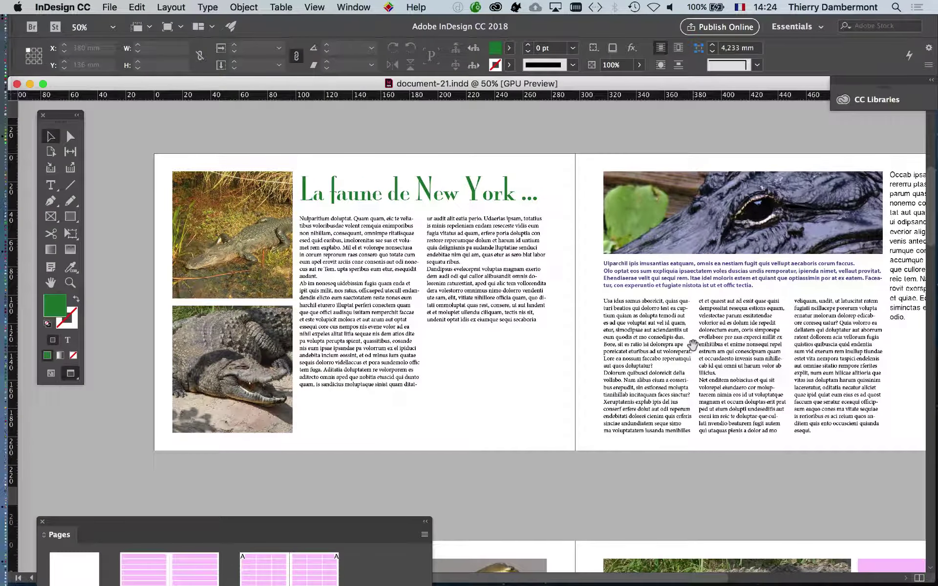
drag(701, 345, 664, 344)
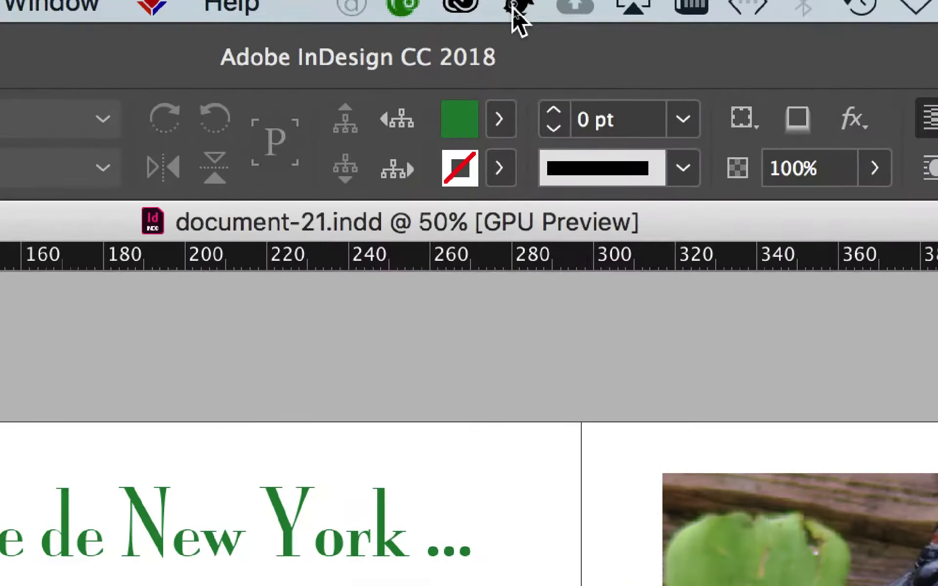
click(515, 10)
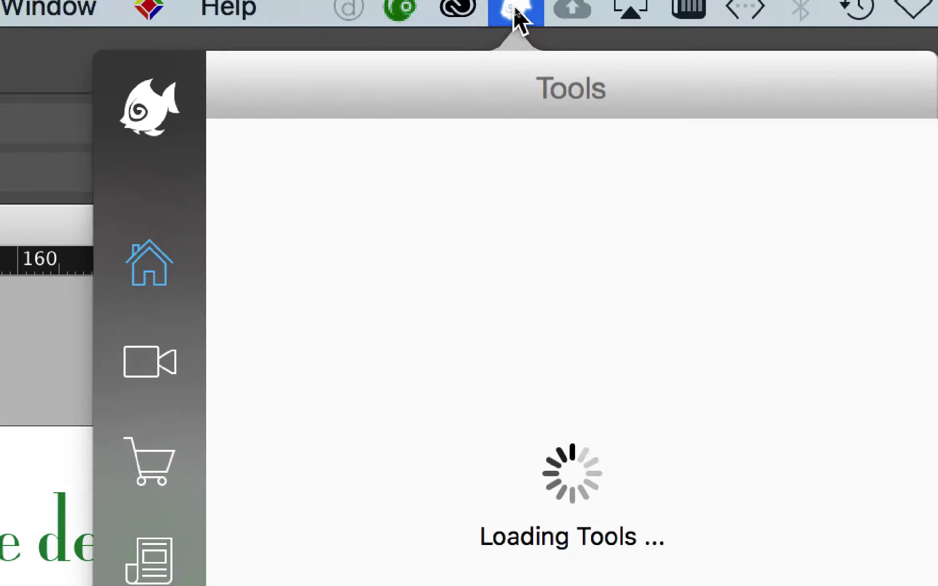
click(514, 7)
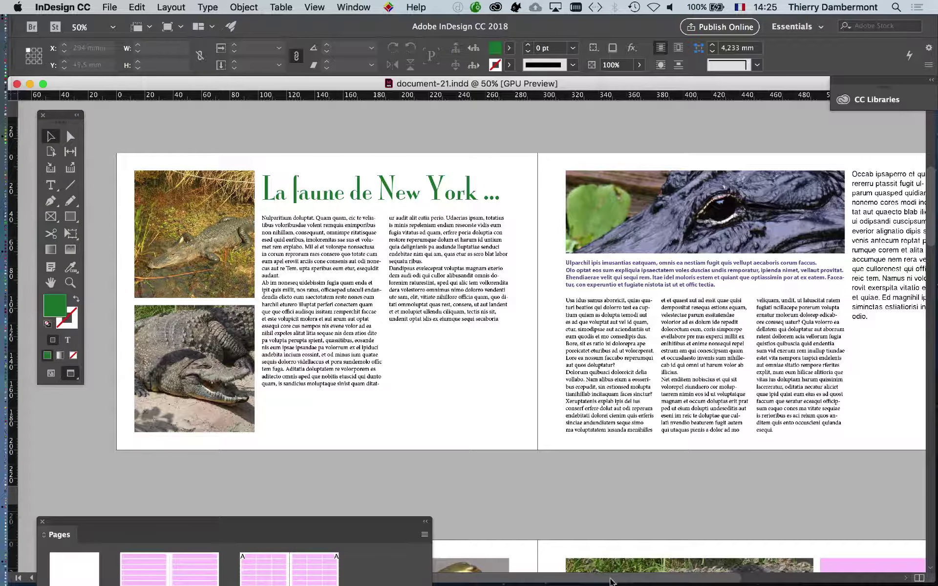
- Move the Tools panel clear of page 2 and bring both pages of spread 2-3 fully into view
mouse_move(615, 580)
mouse_down()
mouse_move(649, 579)
mouse_move(627, 581)
mouse_up()
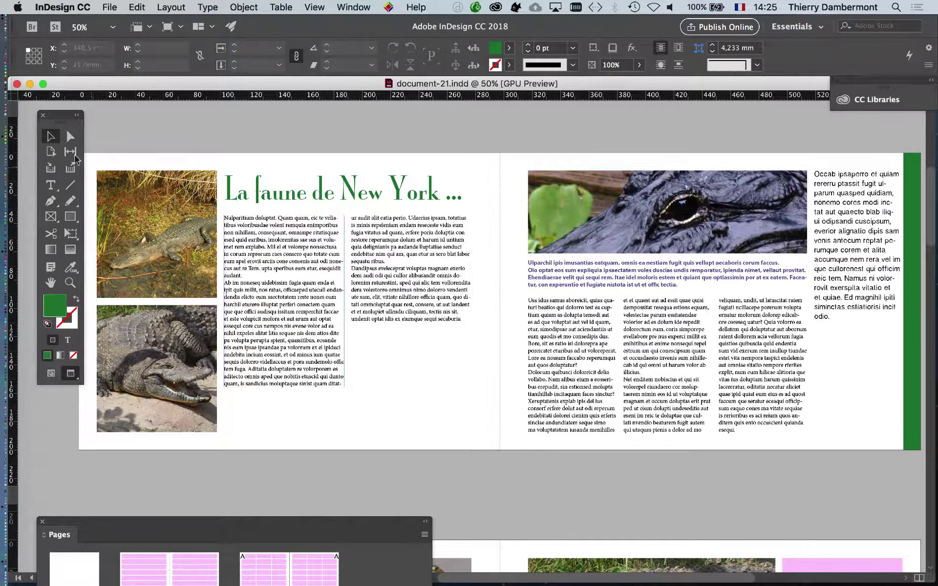
drag(61, 116, 40, 115)
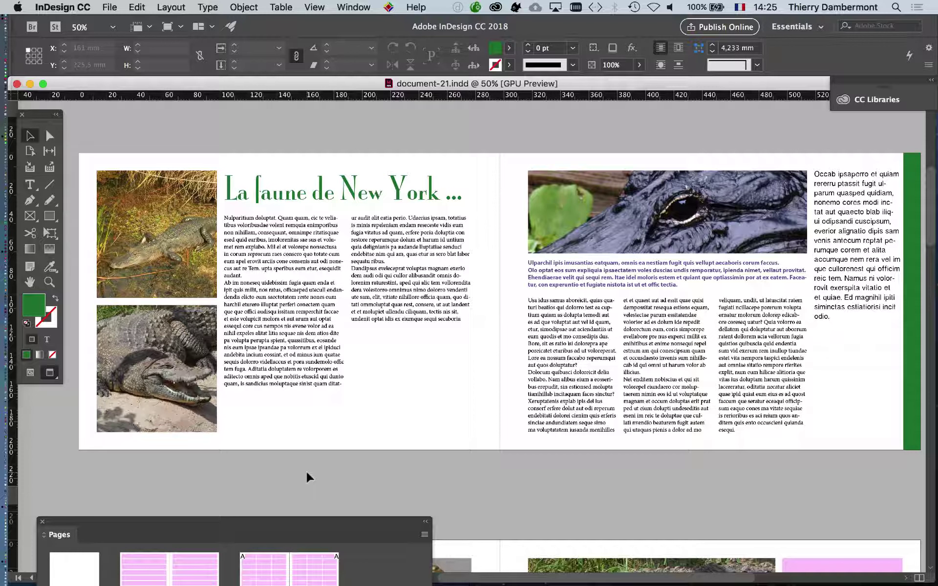
scroll(794, 297, right, 7)
scroll(794, 298, down, 1)
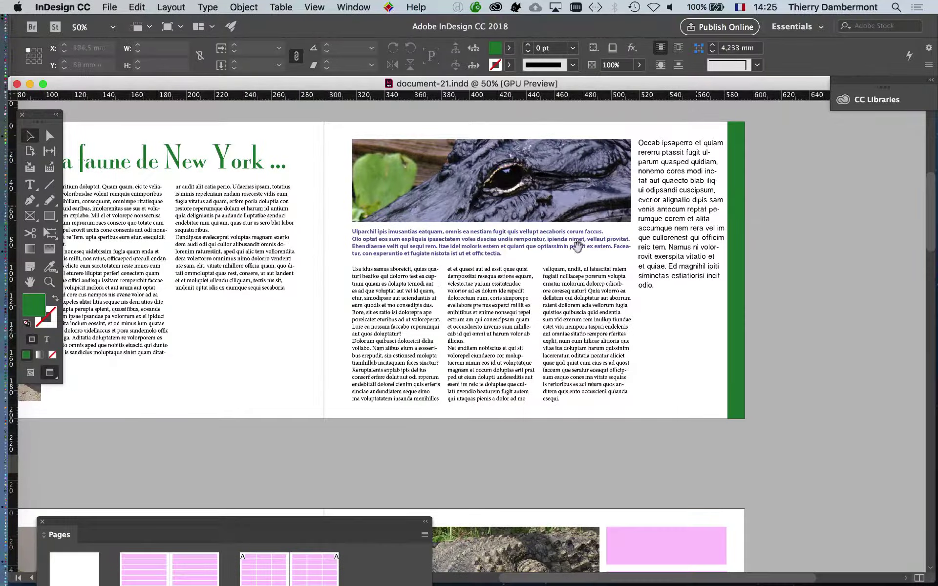
scroll(746, 214, left, 10)
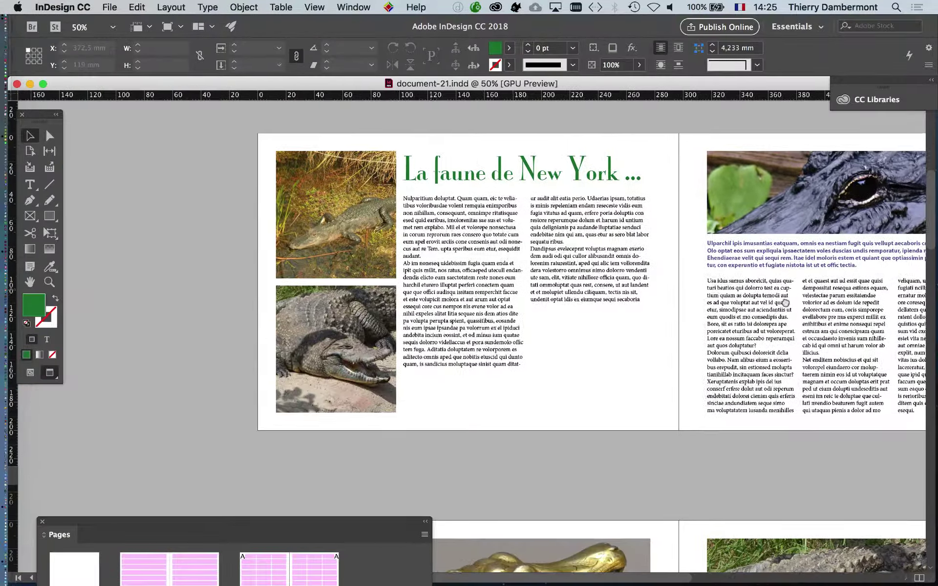
scroll(704, 277, up, 1)
scroll(705, 277, right, 1)
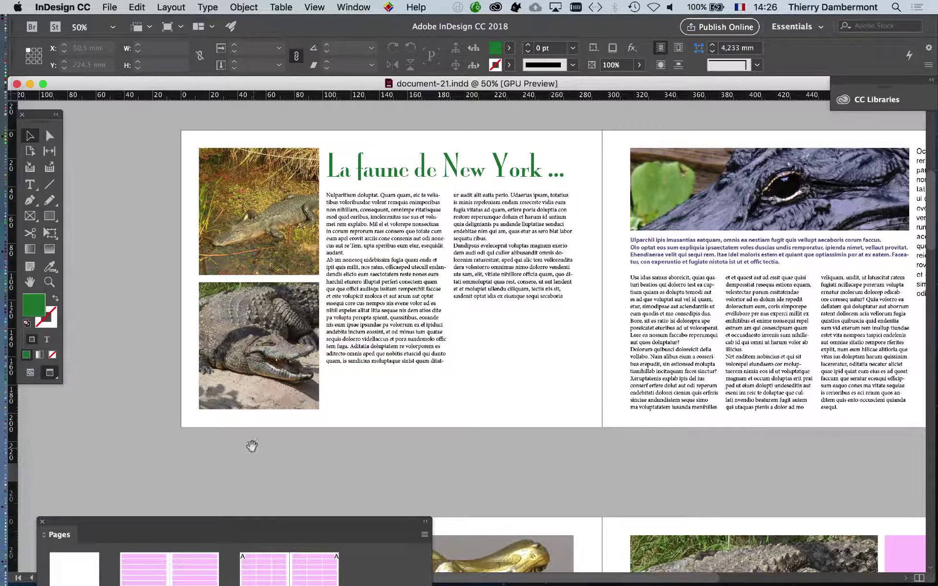
drag(418, 325, 322, 321)
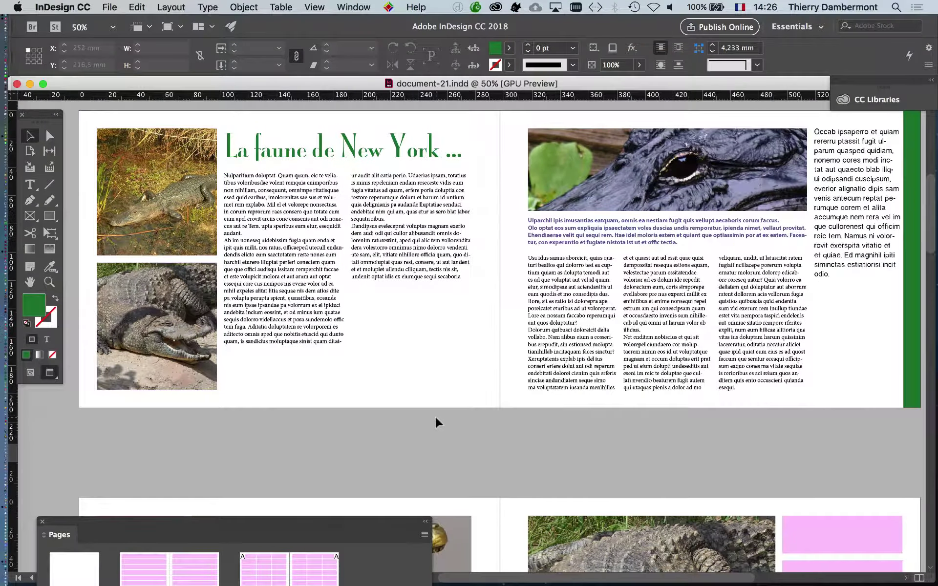
- Look through the grid layouts of the spreads following pages 2-3, and examine page 2's body text at 200%
scroll(436, 423, down, 10)
scroll(436, 423, up, 5)
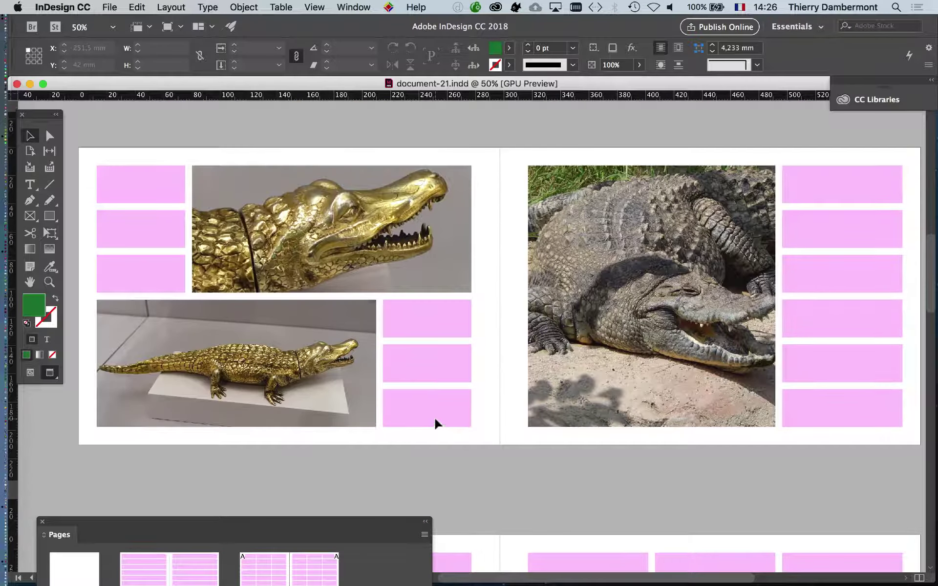
scroll(436, 423, down, 3)
scroll(436, 422, down, 5)
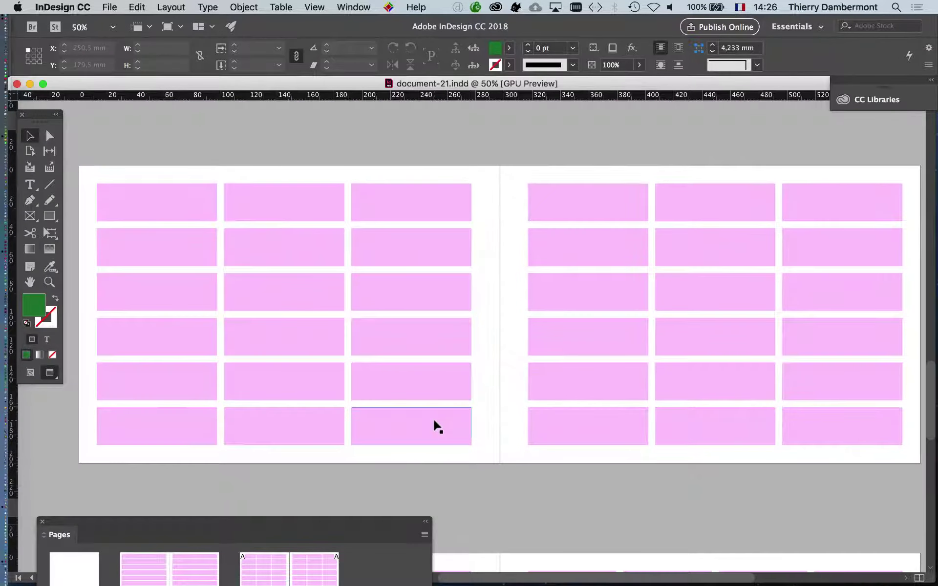
scroll(436, 425, down, 3)
scroll(436, 425, down, 3)
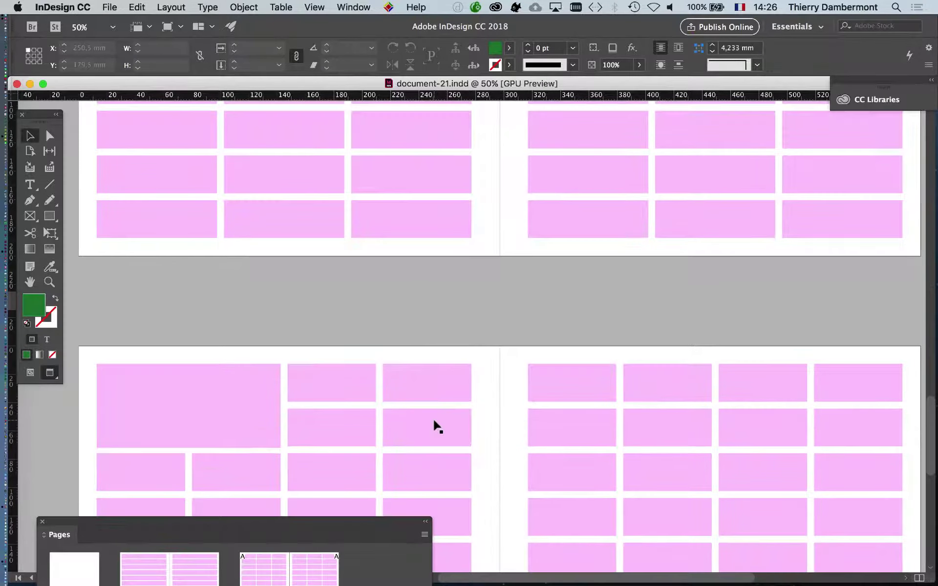
scroll(436, 425, up, 5)
scroll(436, 425, down, 2)
scroll(436, 425, up, 8)
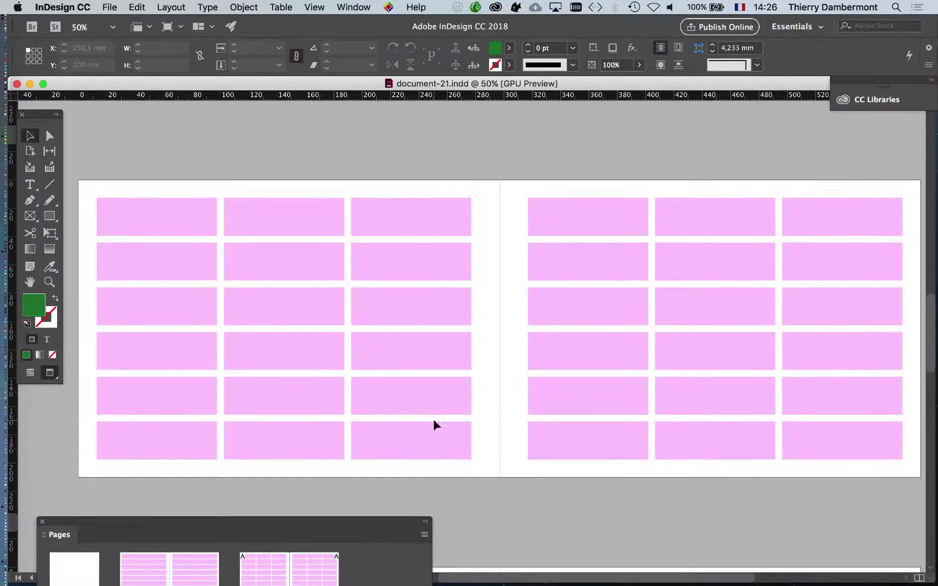
scroll(434, 424, up, 10)
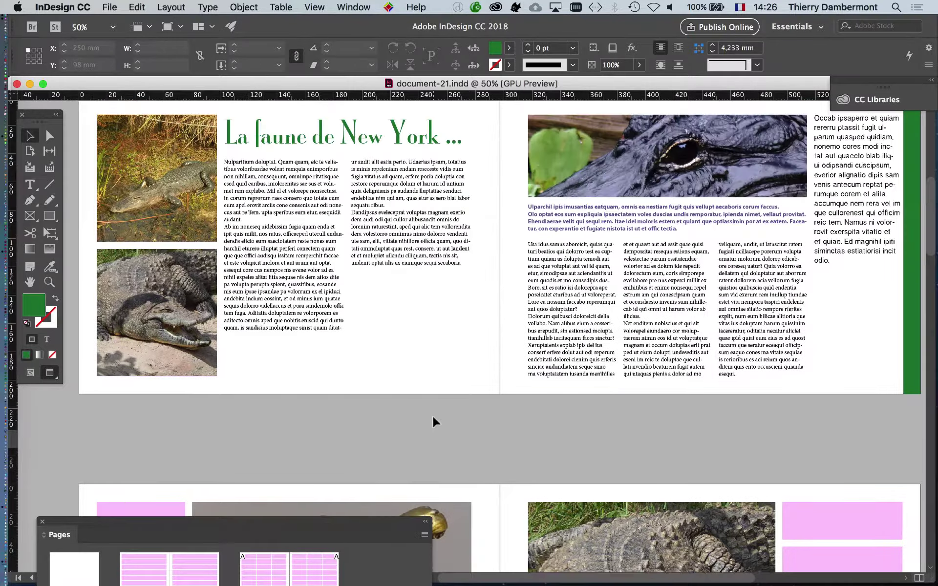
alt+scroll(386, 211, up, 2)
alt+scroll(389, 215, up, 4)
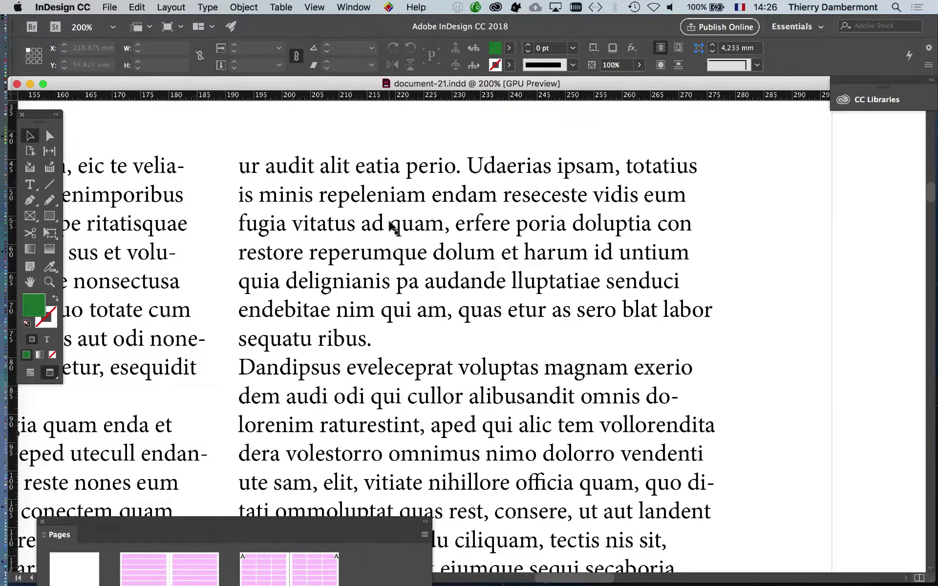
alt+scroll(389, 218, down, 3)
alt+scroll(389, 226, down, 4)
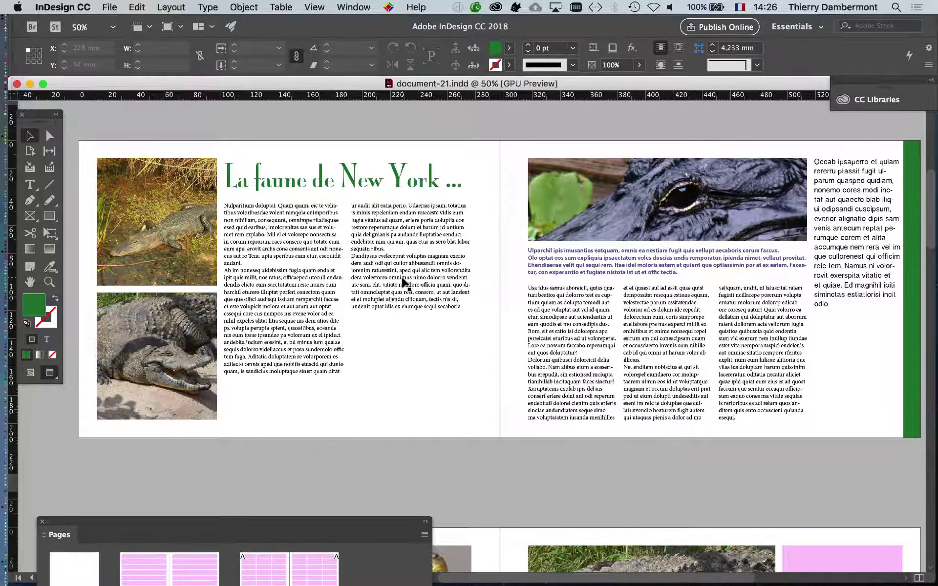
- Look through the spreads from page 1 past the crocodile photo layouts of pages 4-5 to the empty grid pages
scroll(402, 281, down, 3)
scroll(399, 283, down, 15)
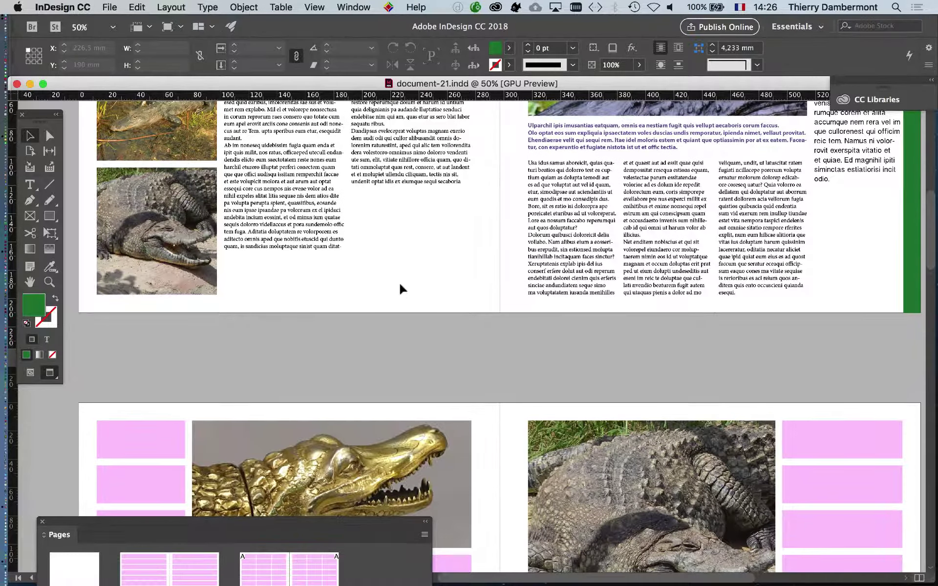
scroll(400, 284, down, 5)
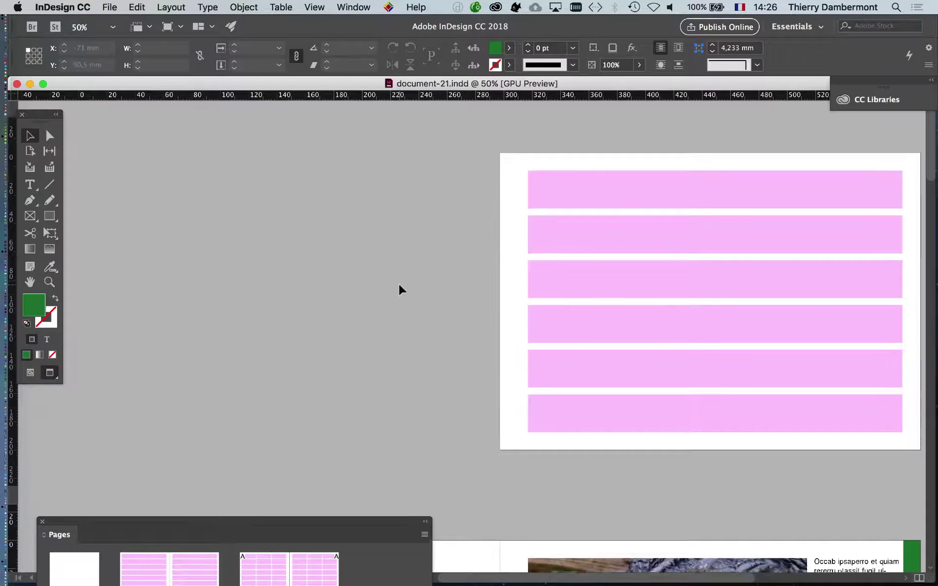
scroll(398, 289, down, 3)
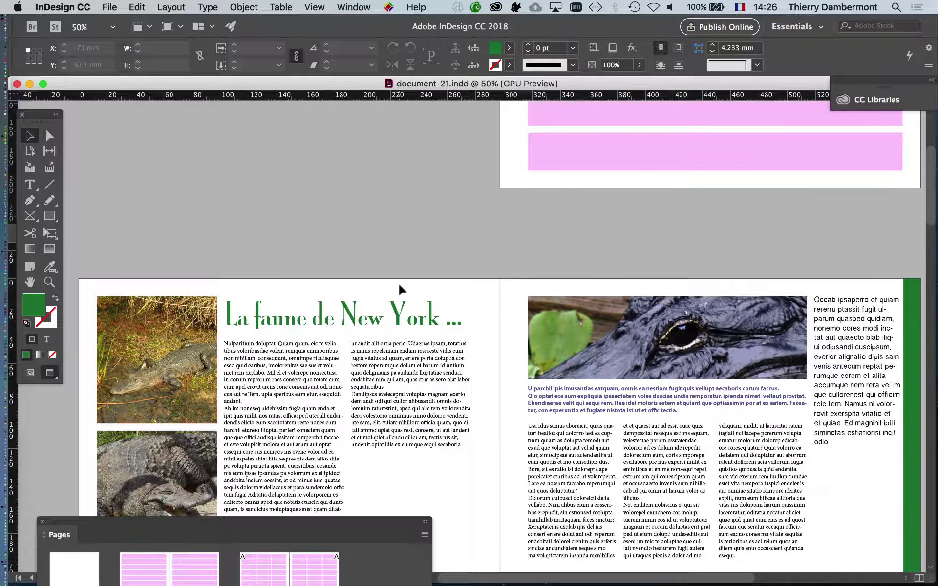
scroll(399, 290, down, 2)
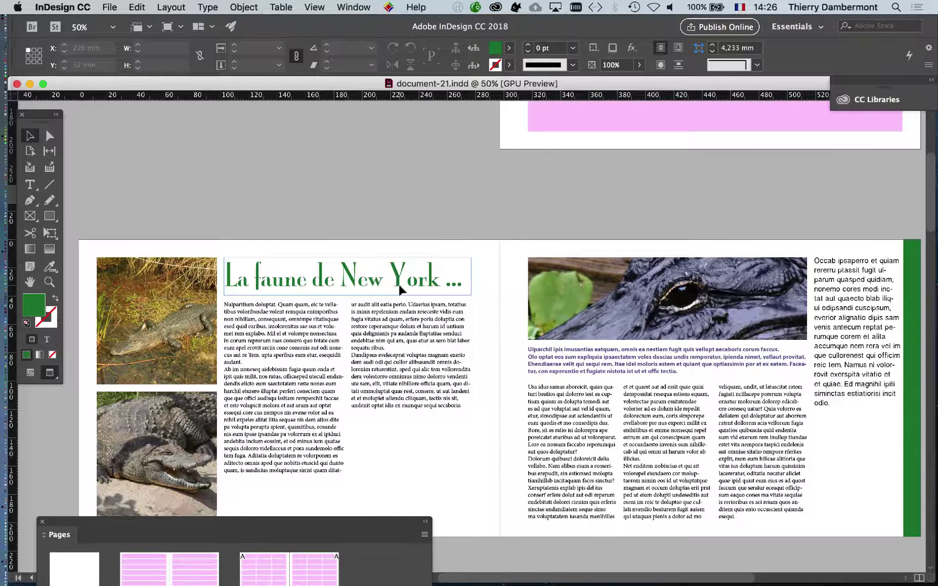
scroll(399, 290, down, 8)
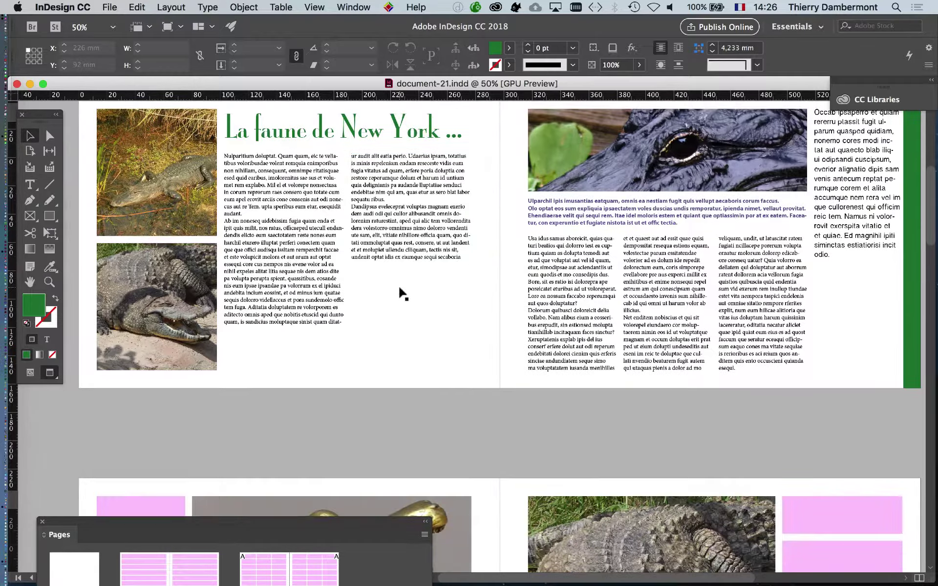
scroll(399, 288, down, 5)
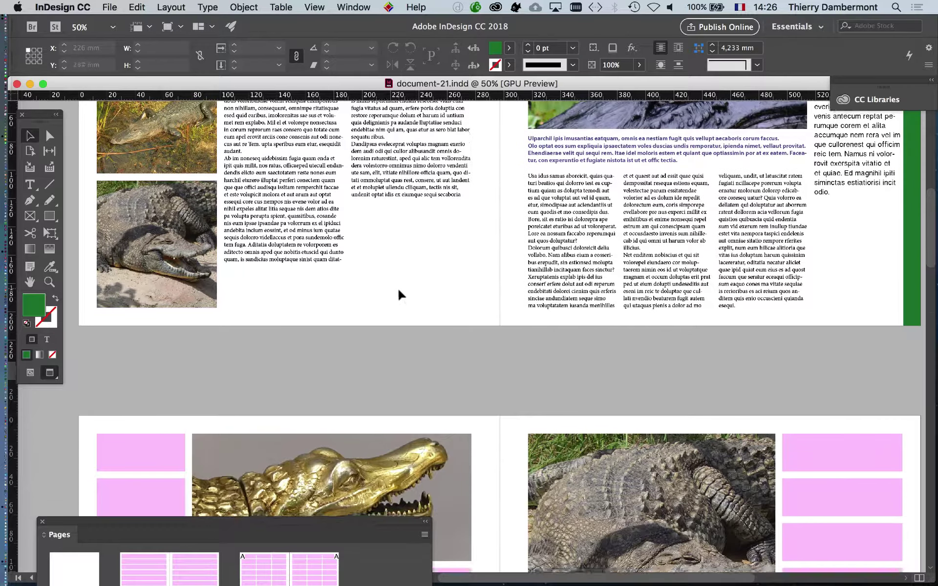
scroll(397, 292, down, 18)
scroll(395, 295, up, 7)
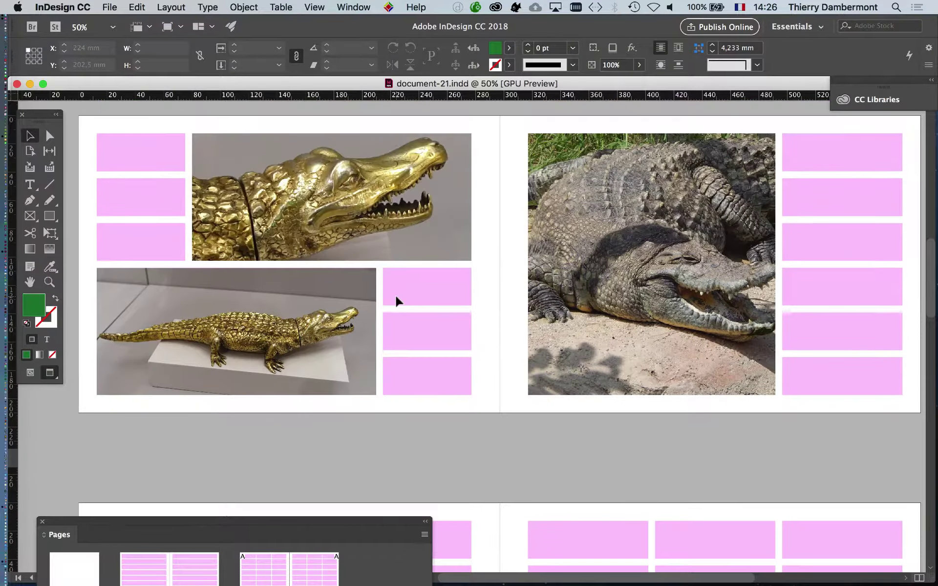
scroll(399, 303, down, 15)
scroll(399, 303, up, 7)
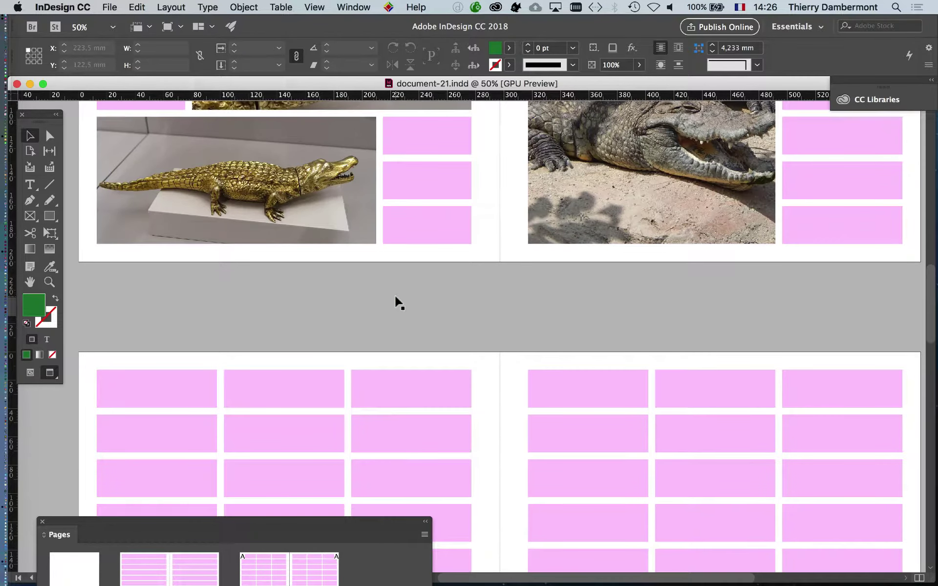
scroll(400, 303, down, 15)
scroll(400, 303, up, 11)
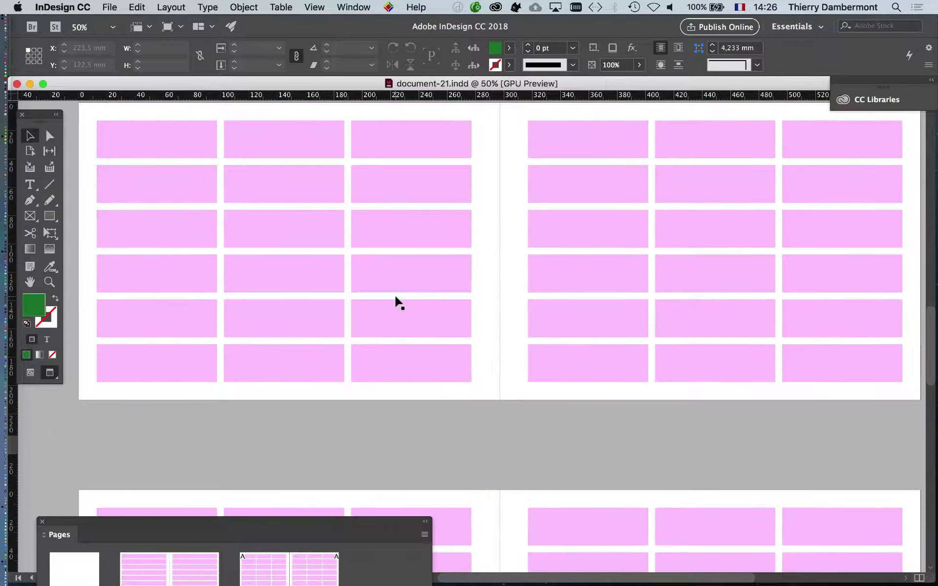
- Examine the empty grid of three columns and six rows on spread 6-7
scroll(400, 303, down, 1)
scroll(400, 303, down, 8)
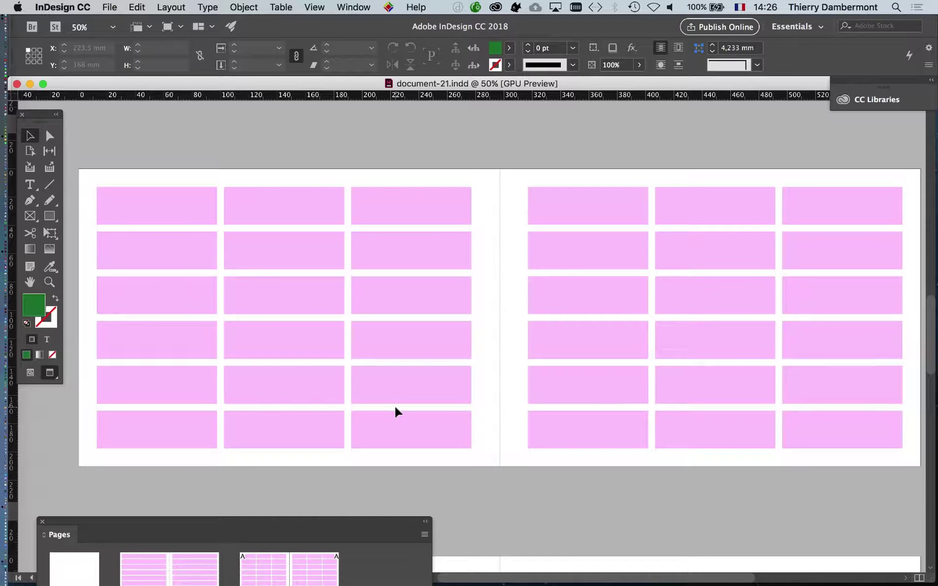
scroll(398, 413, down, 2)
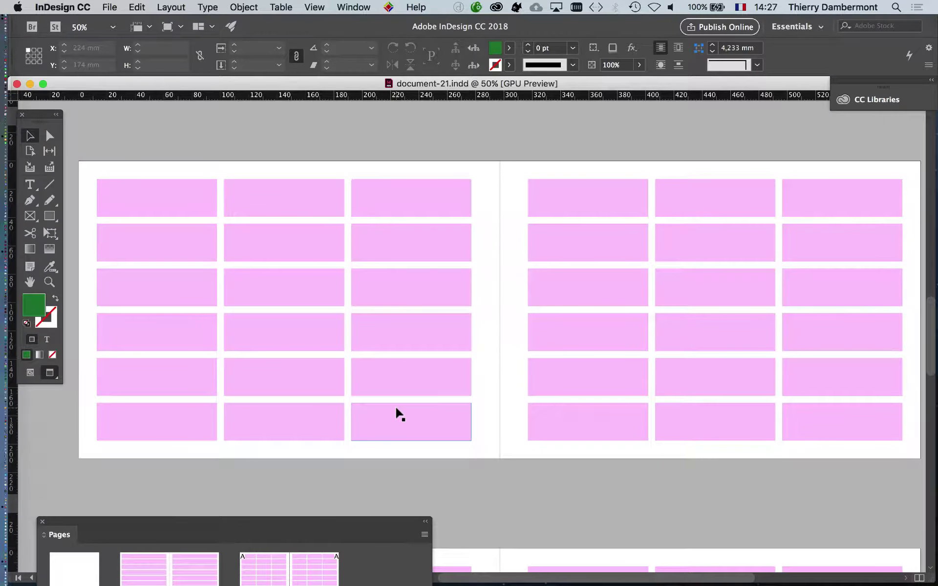
scroll(399, 414, down, 1)
scroll(400, 414, down, 1)
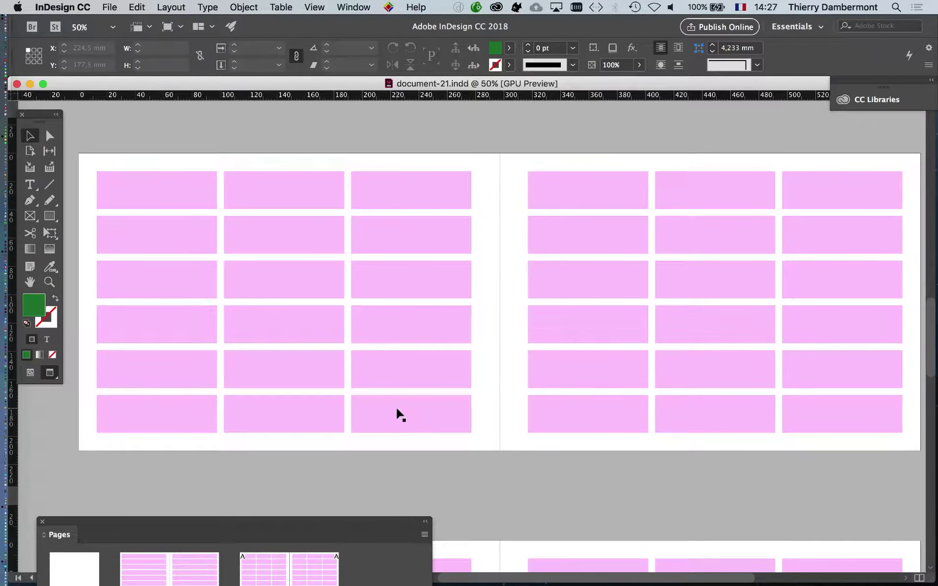
scroll(399, 414, down, 1)
scroll(399, 414, up, 5)
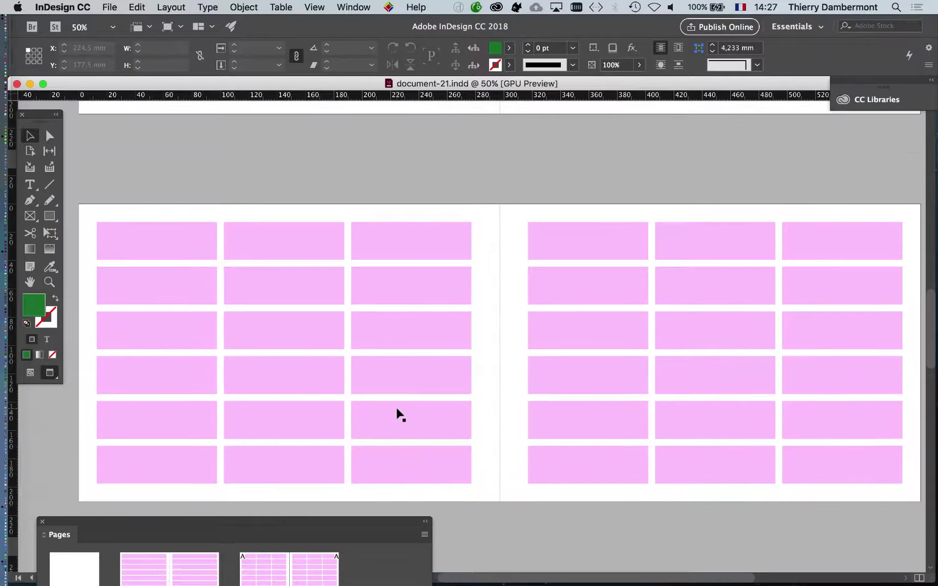
scroll(400, 415, down, 5)
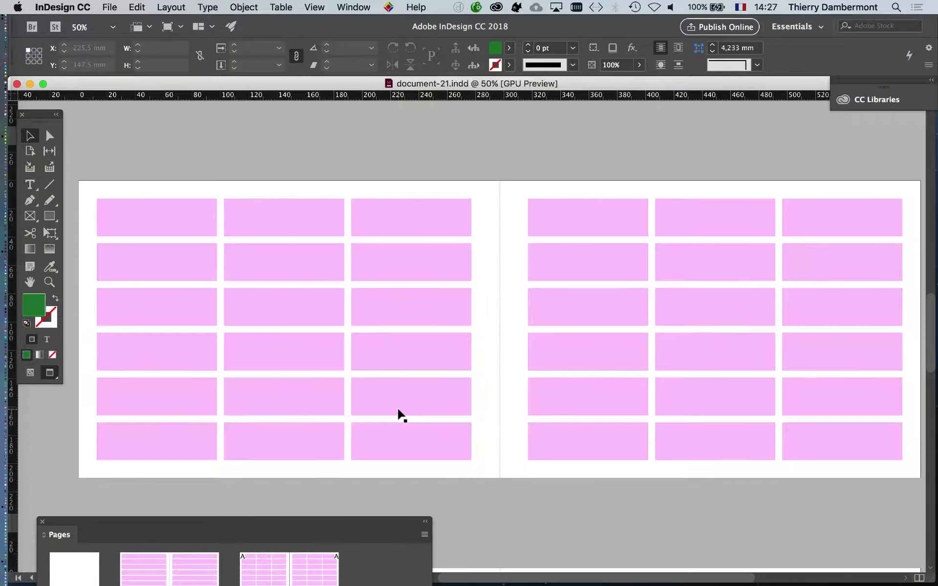
scroll(414, 386, down, 2)
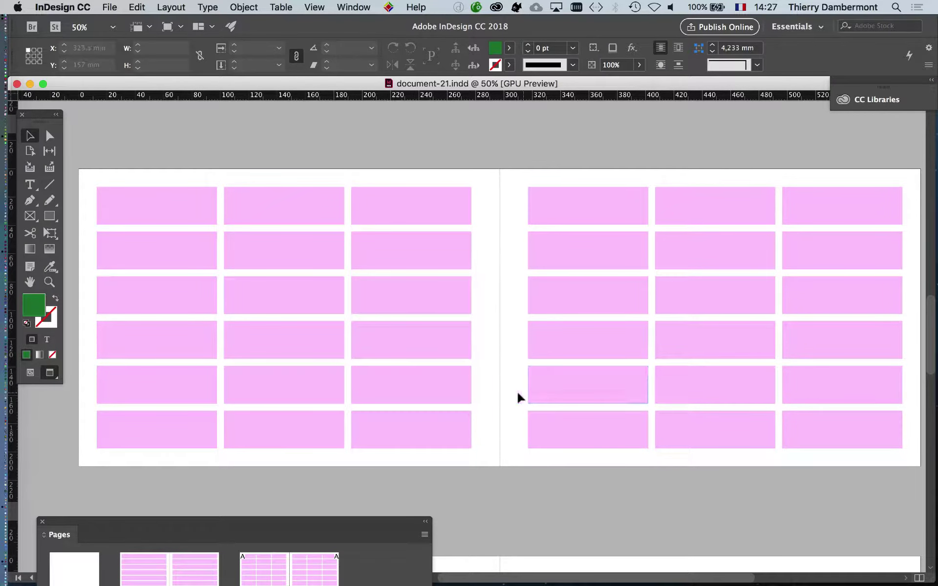
scroll(519, 397, down, 3)
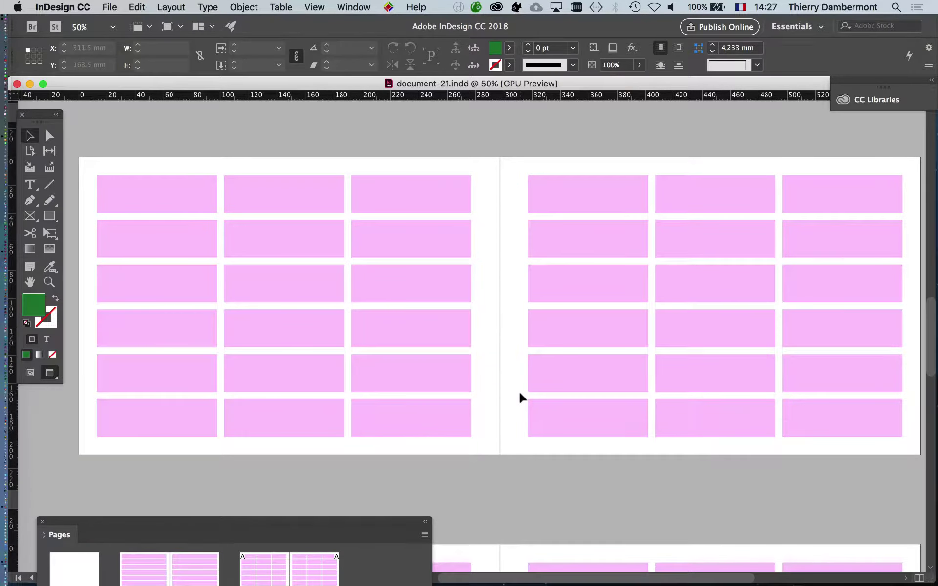
scroll(521, 398, down, 1)
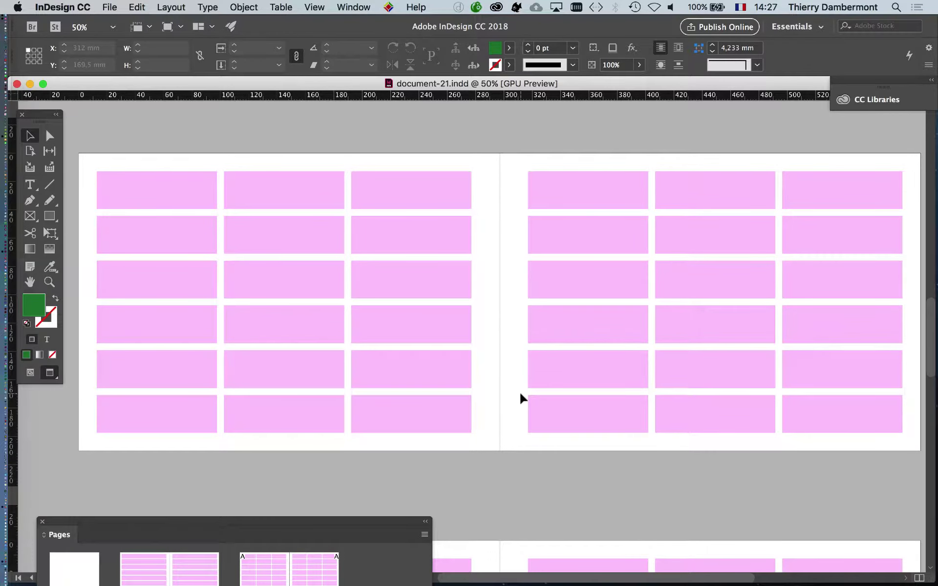
- Compare the photo layout of spread 4-5 with the empty module grid of spread 6-7
scroll(521, 398, up, 10)
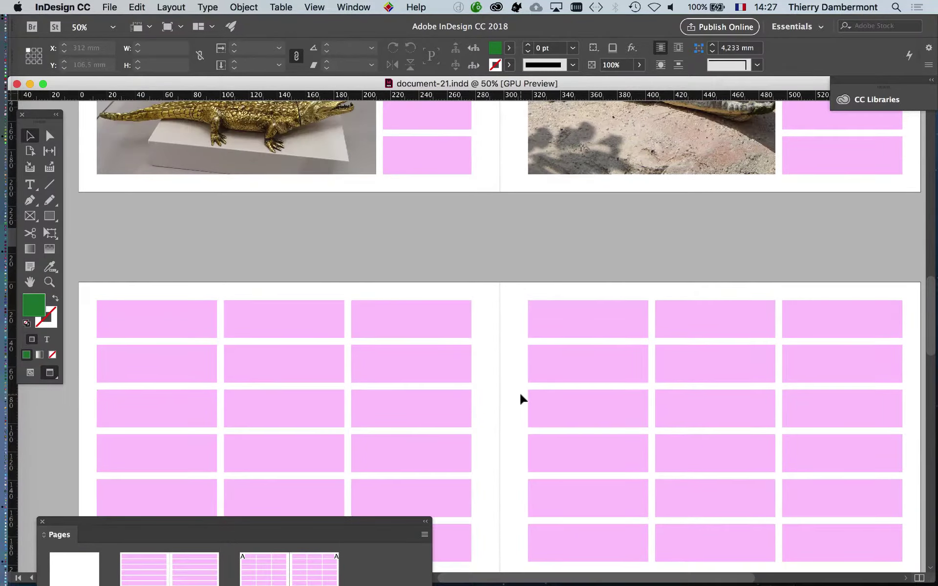
scroll(521, 399, up, 20)
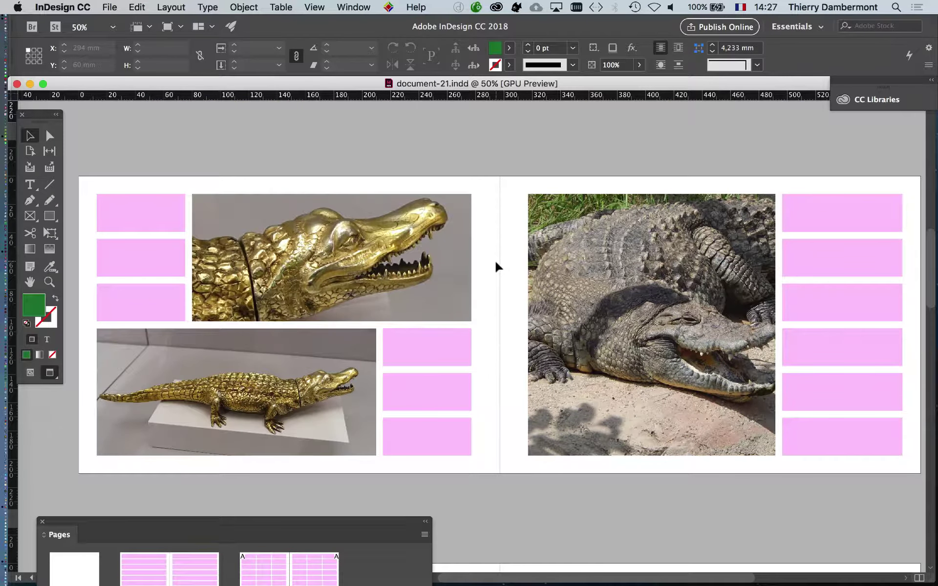
scroll(496, 266, down, 1)
scroll(495, 266, down, 1)
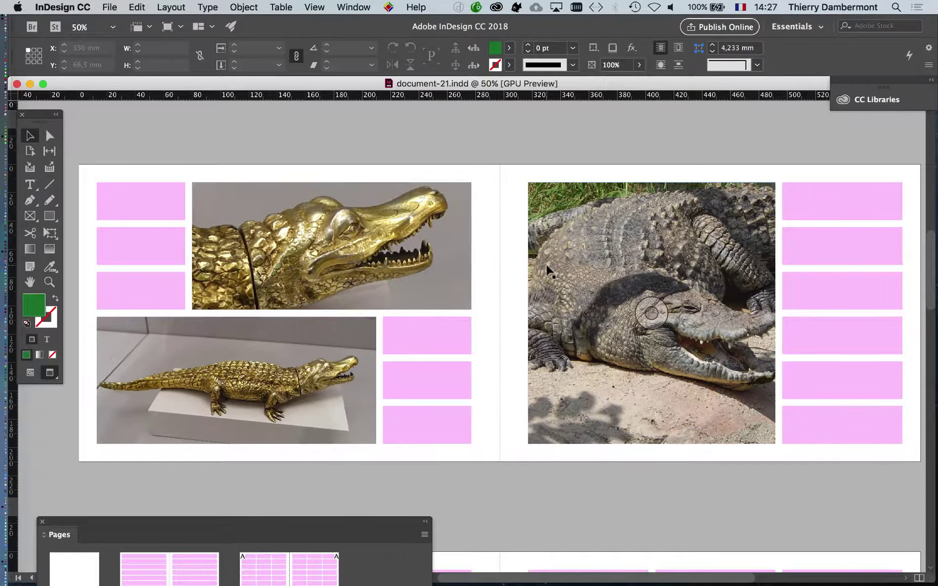
scroll(544, 262, down, 20)
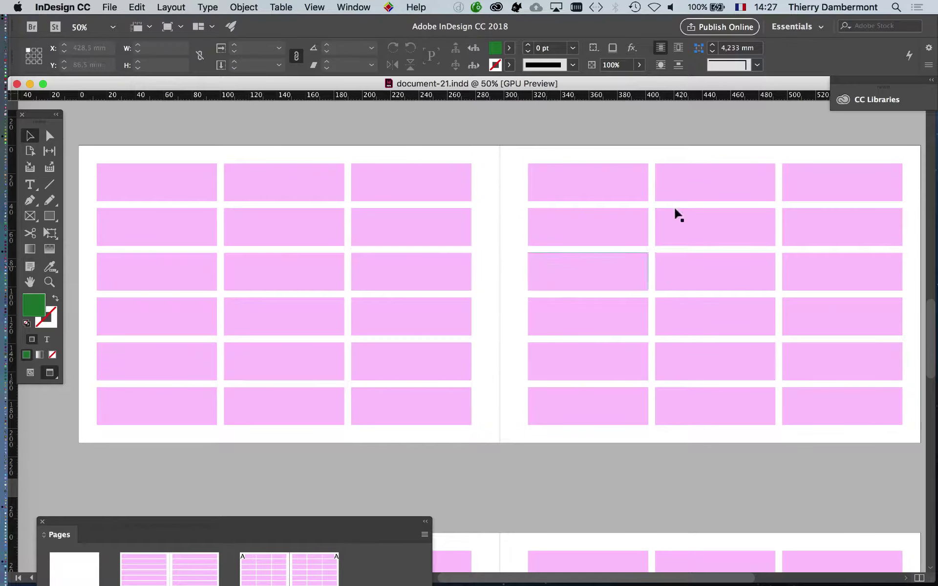
- Switch to Finder and list the contents of the Links folder in document-21 Folder
key(super+Tab)
key(super+Tab)
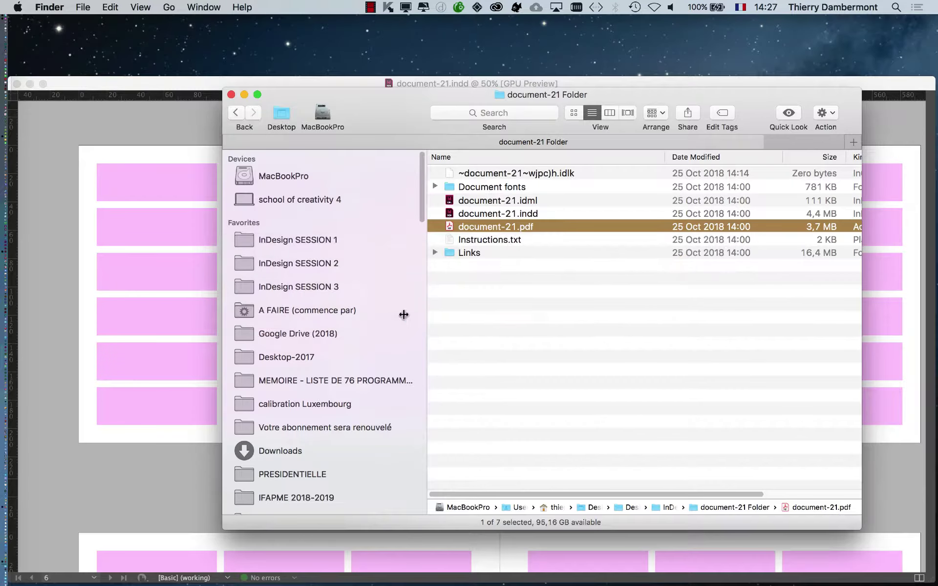
click(632, 324)
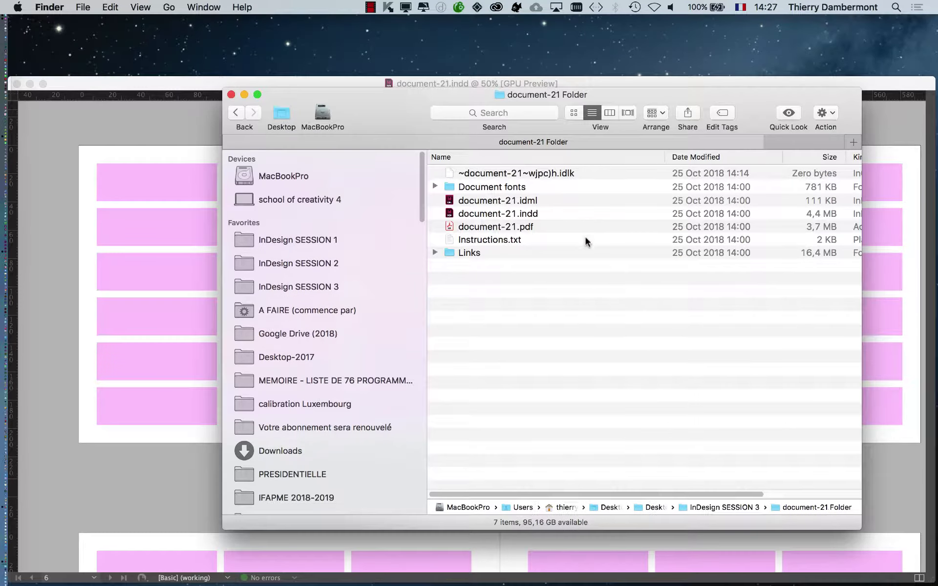
click(434, 253)
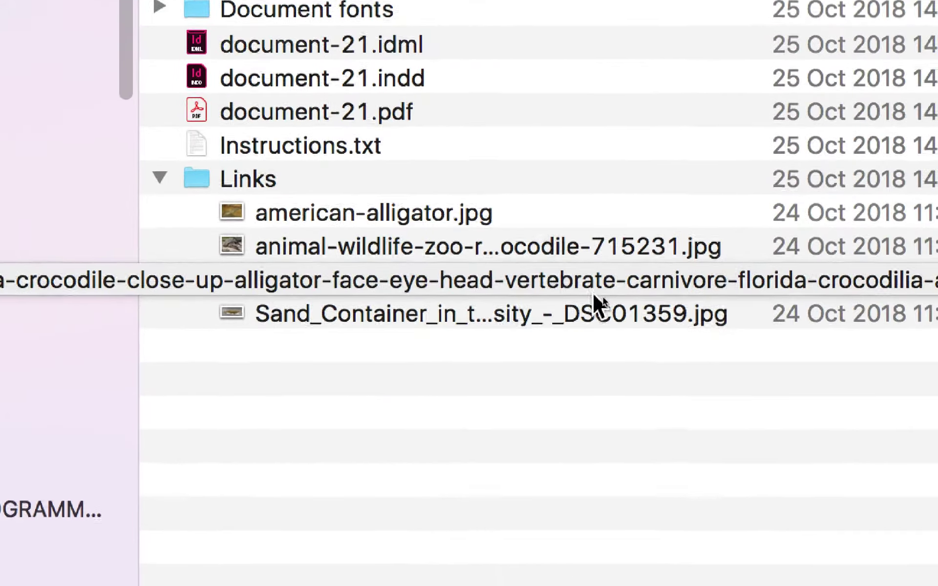
- Go through the linked images between american-alligator.jpg and the Sand_Container photo, and collapse the Links folder
click(610, 306)
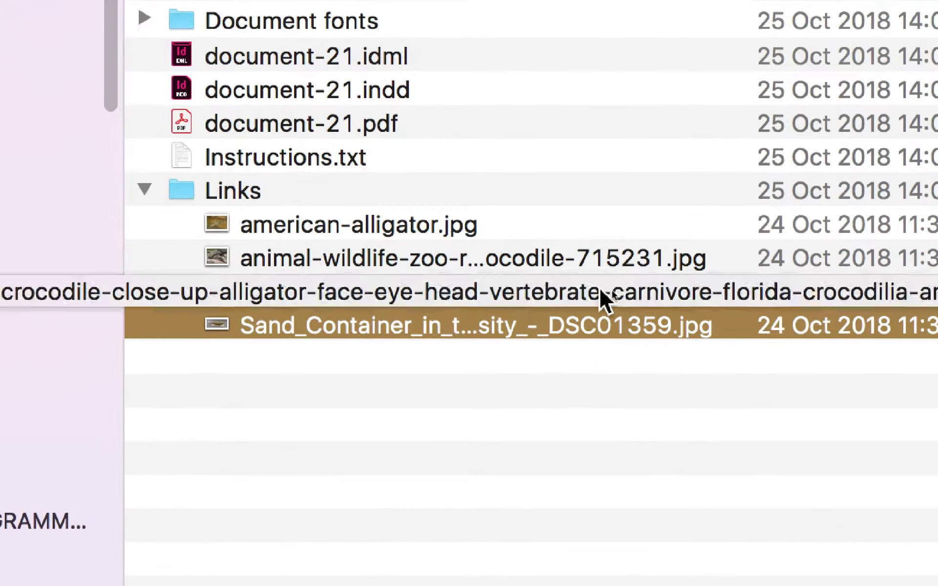
key(Up)
key(Up)
key(Up)
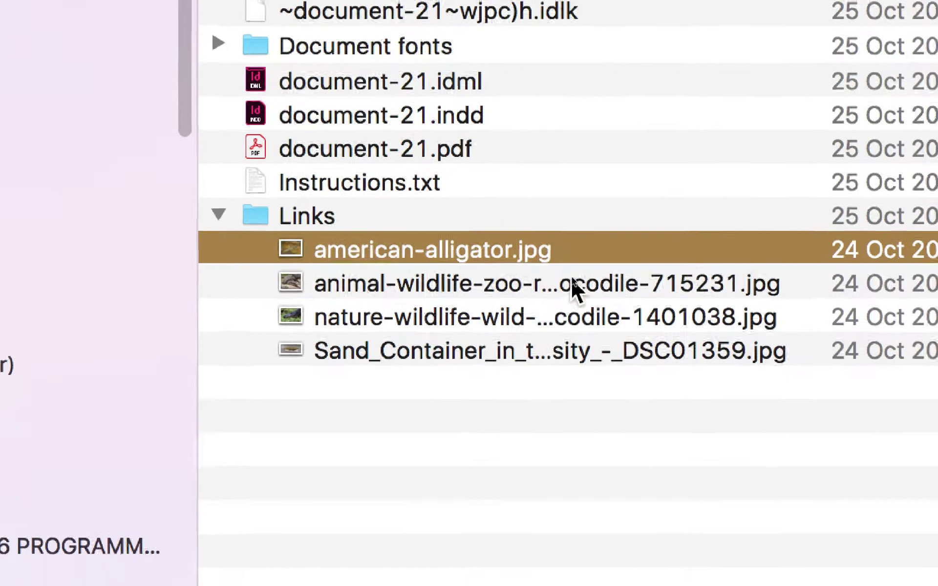
key(Down)
key(Down)
key(Down)
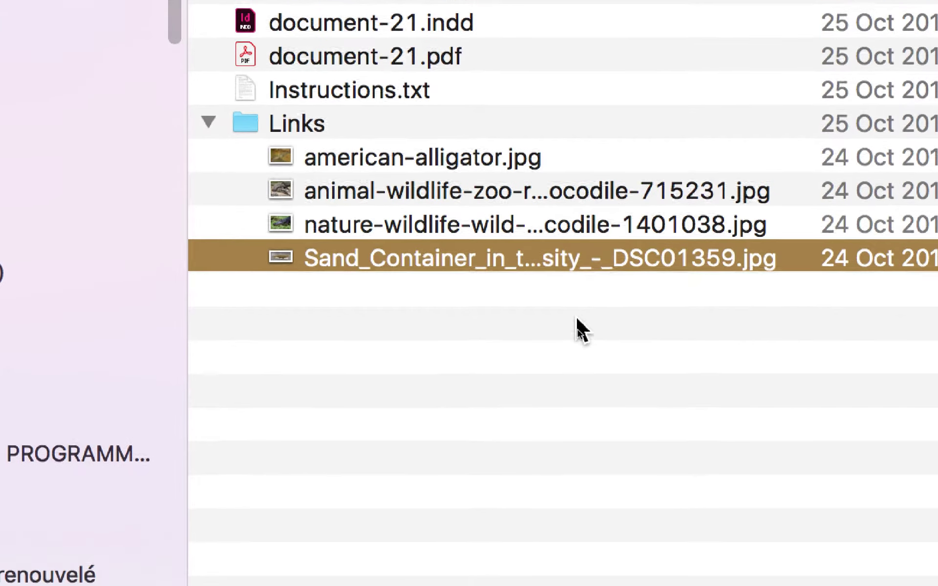
click(587, 429)
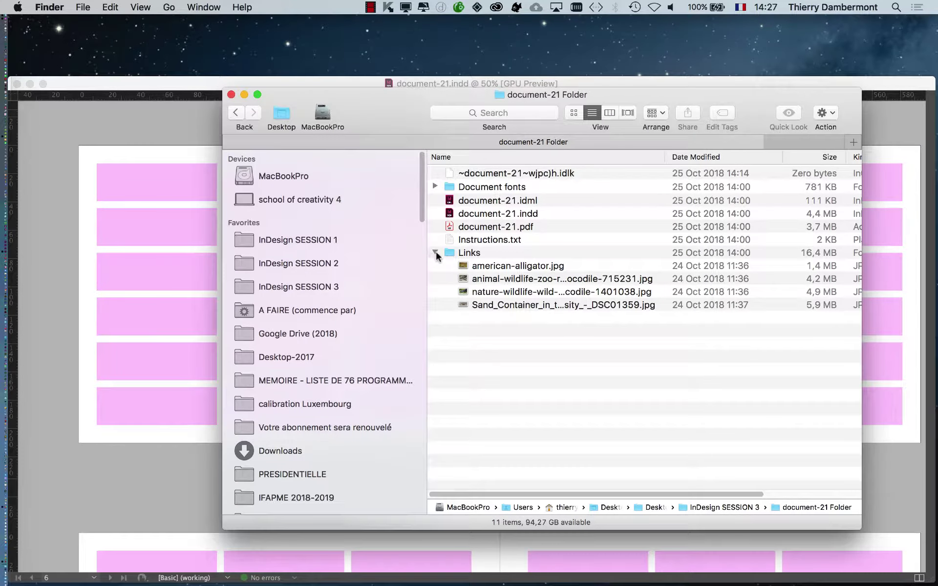
click(435, 252)
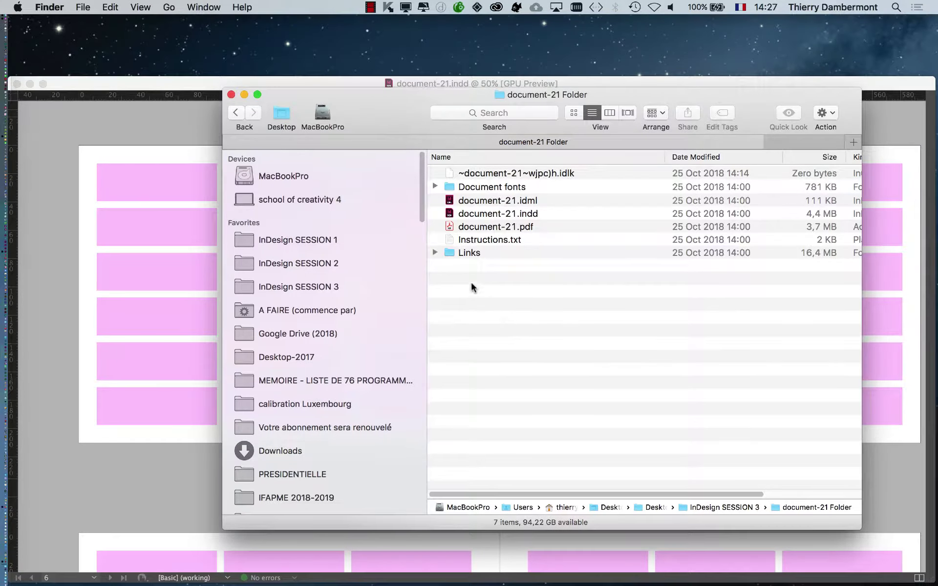
- Make the document-21 Folder window wider and shorter, move it down, and switch back to document-21.indd in InDesign
drag(859, 527, 921, 359)
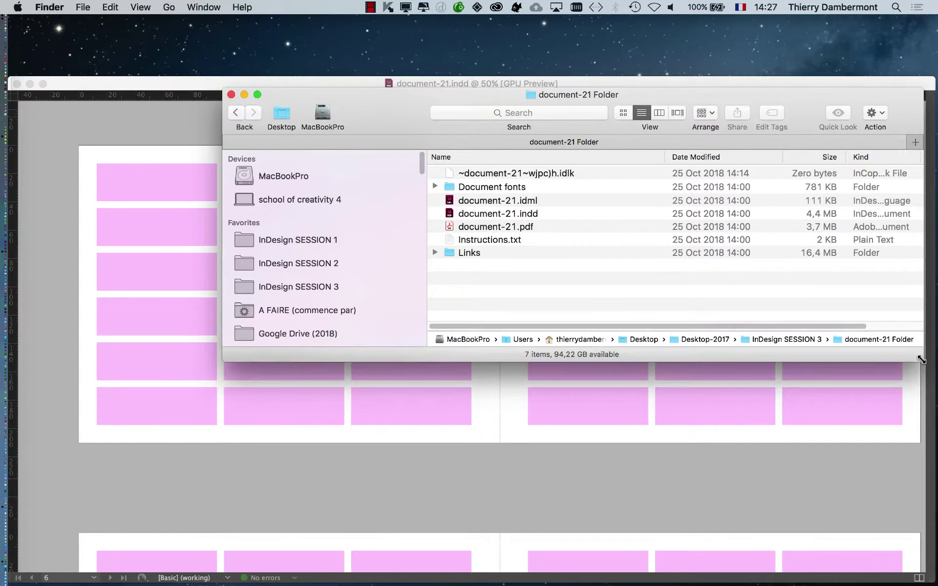
drag(431, 139, 556, 313)
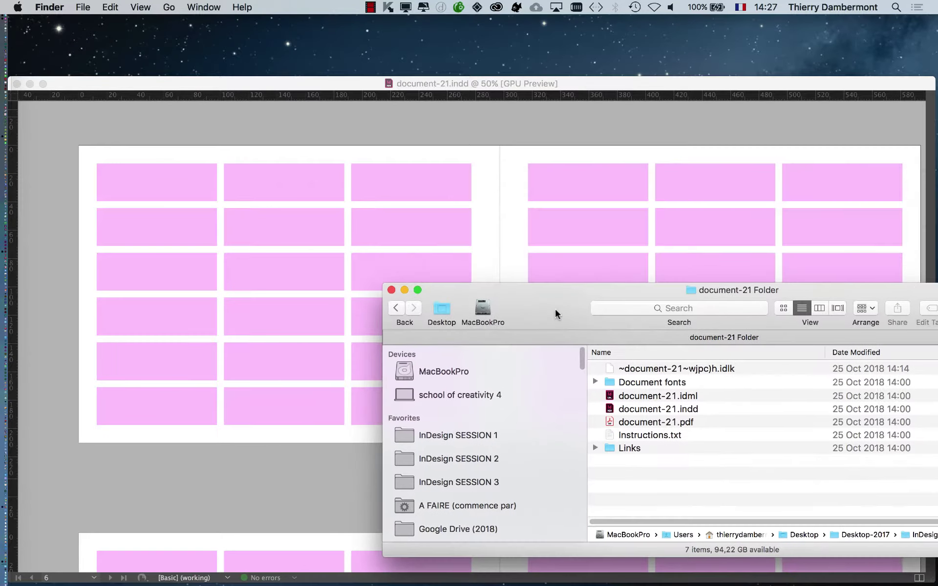
click(506, 83)
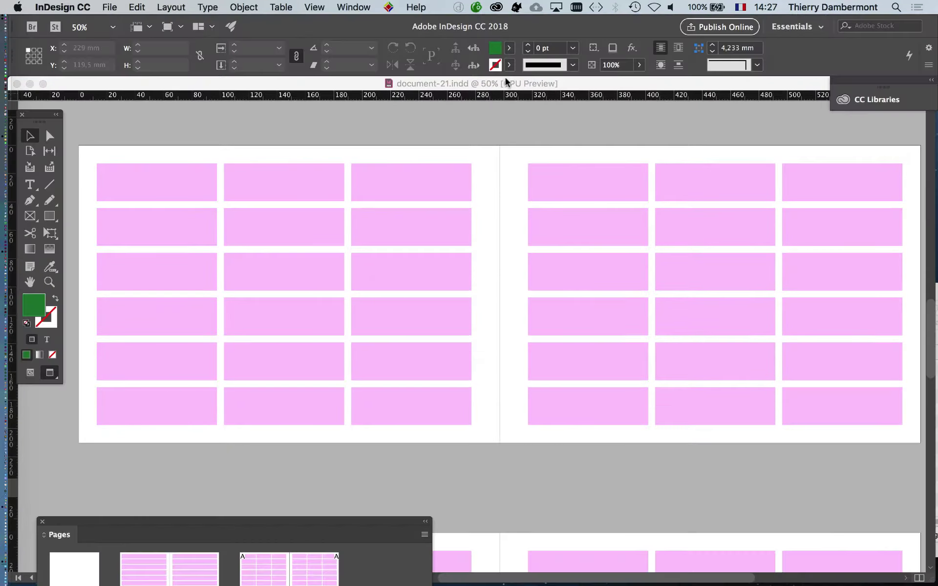
- Return past photo spread 4-5 to the "La faune de New York ..." spread on pages 2-3
scroll(540, 184, up, 10)
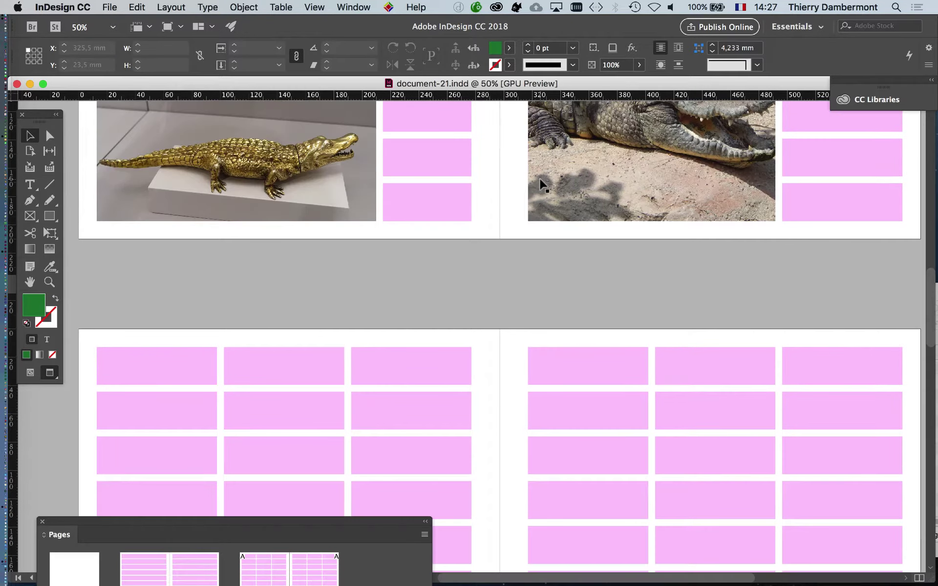
scroll(540, 184, up, 6)
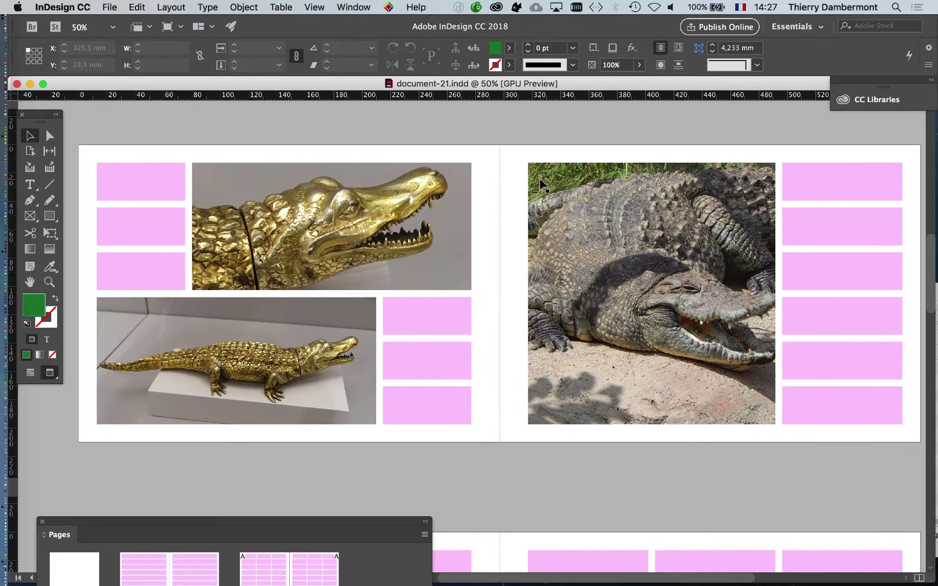
scroll(540, 184, up, 11)
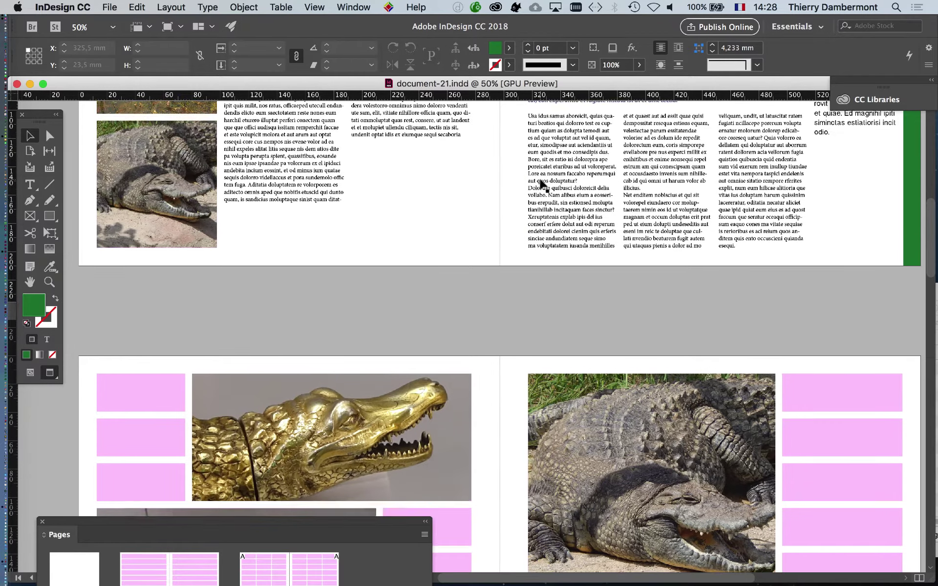
scroll(540, 185, up, 1)
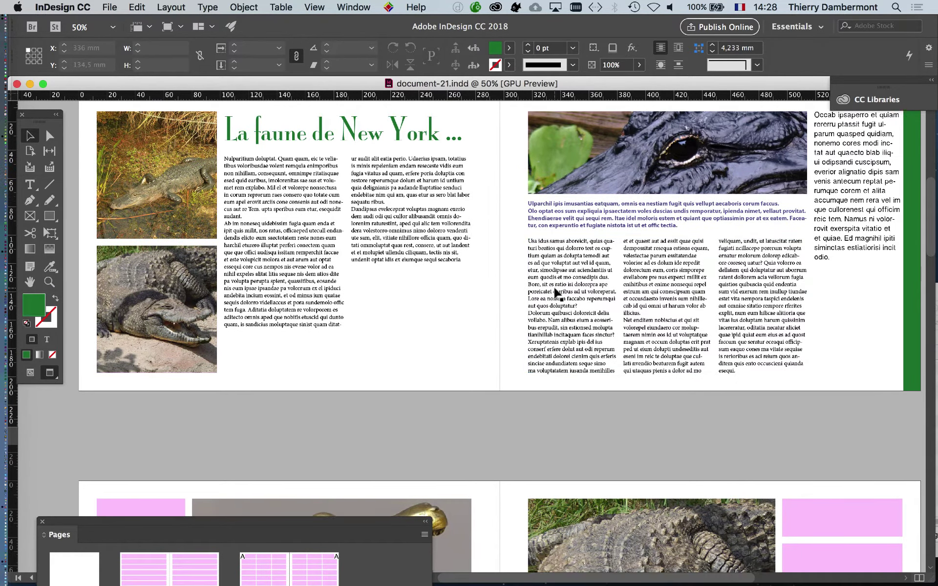
scroll(557, 289, down, 3)
scroll(557, 289, up, 5)
scroll(556, 293, up, 12)
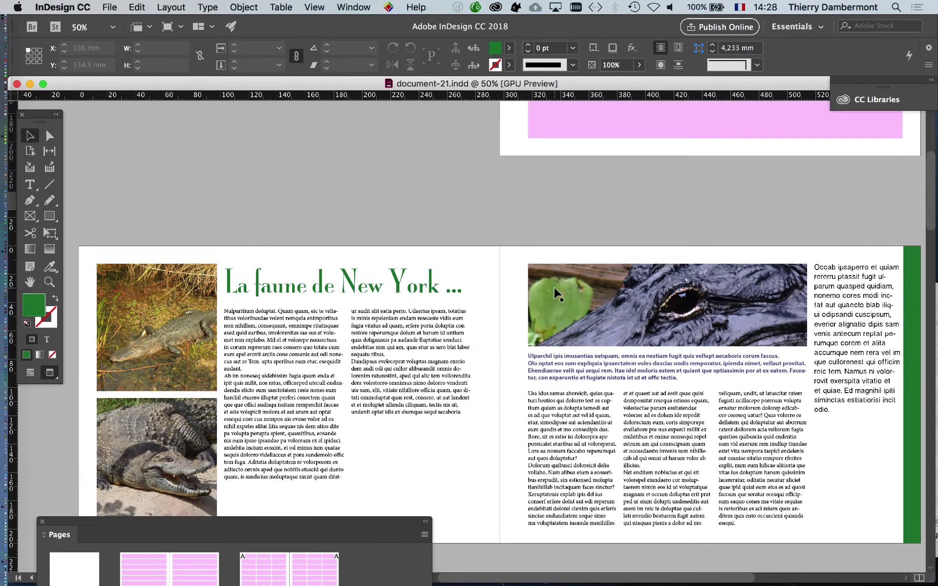